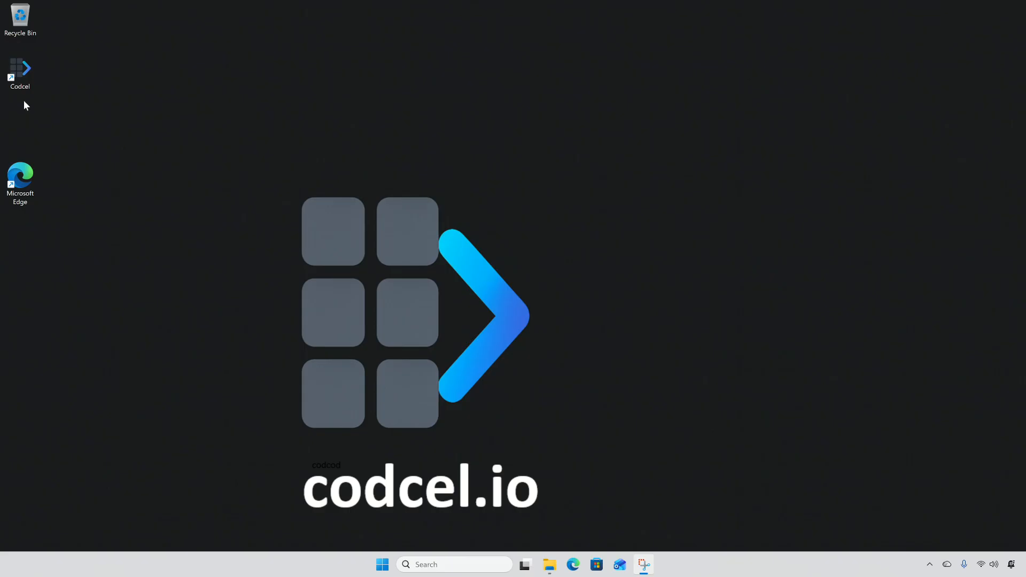
Launch Codcel maximized and advance the setup wizard through Quick Start and Credits to Location
double_click(21, 70)
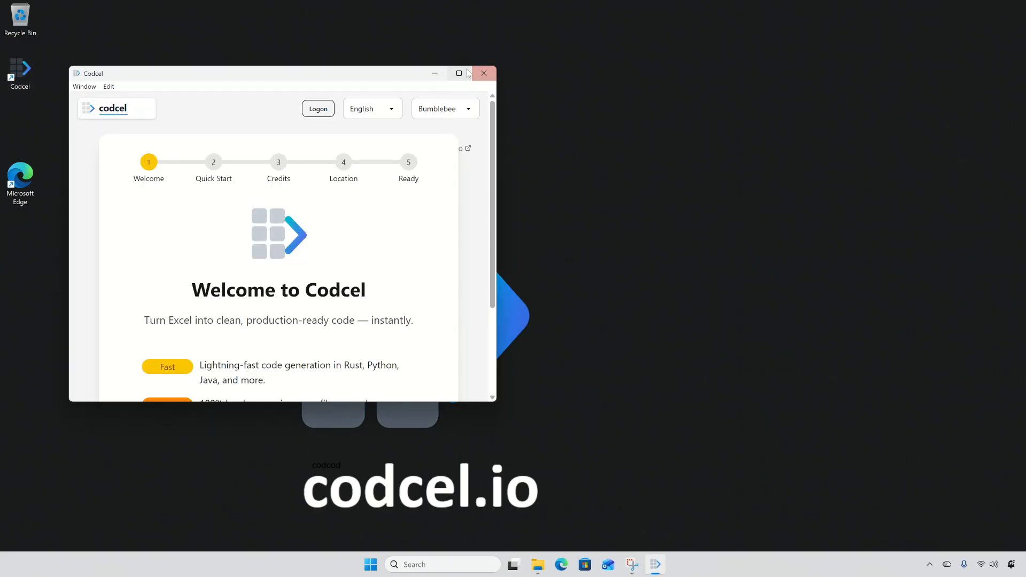
click(458, 73)
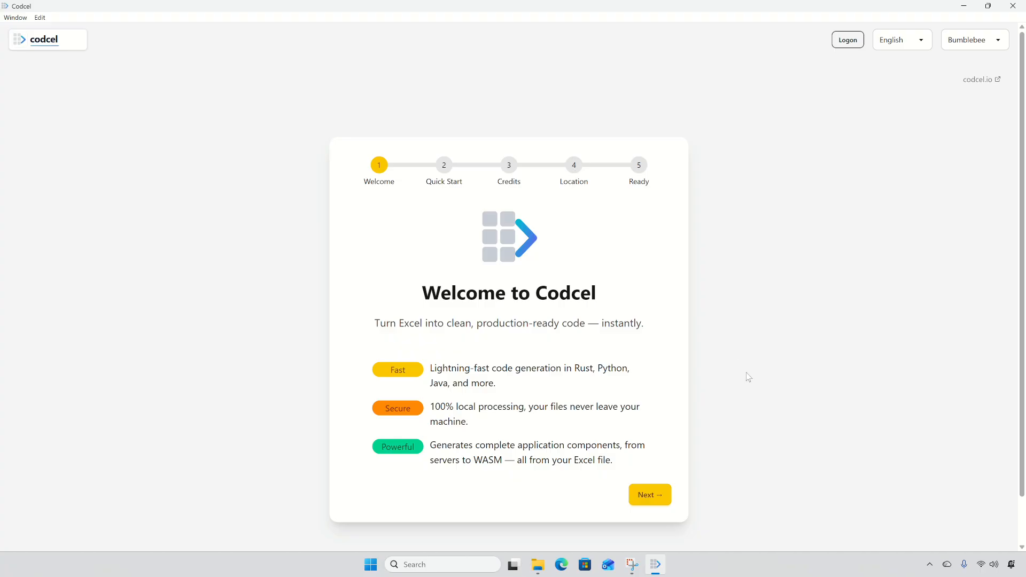
click(650, 495)
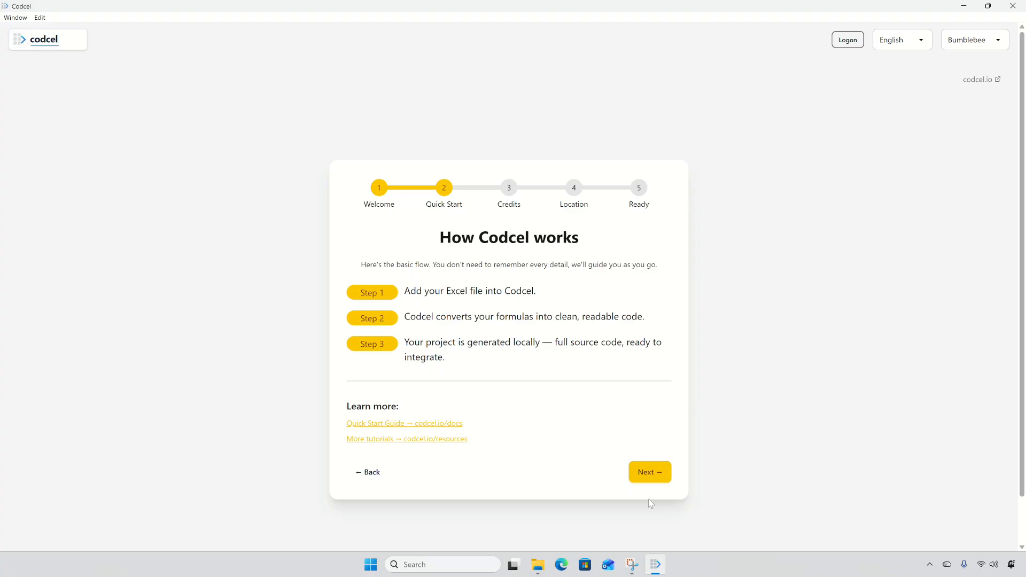
click(650, 479)
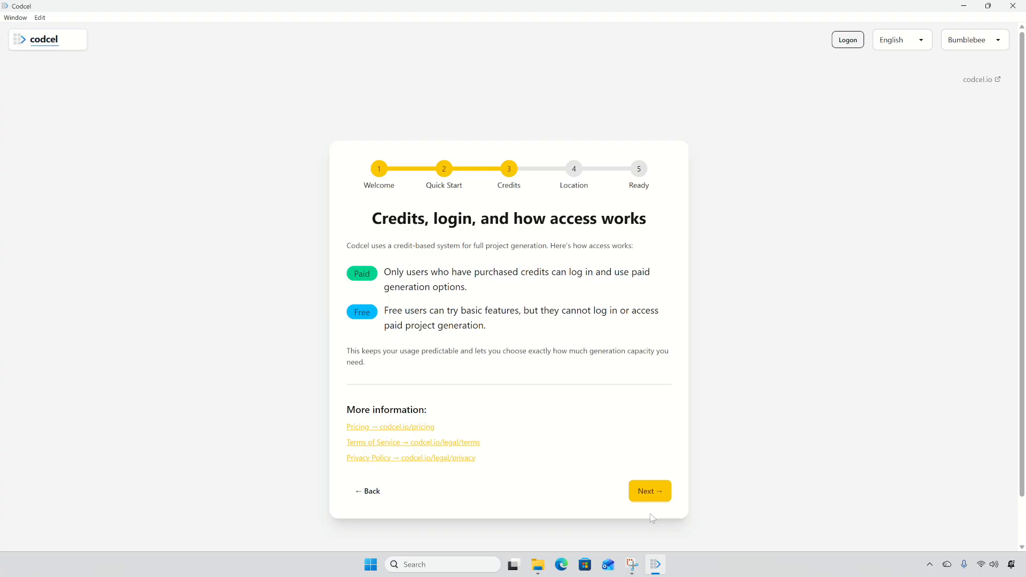
click(649, 498)
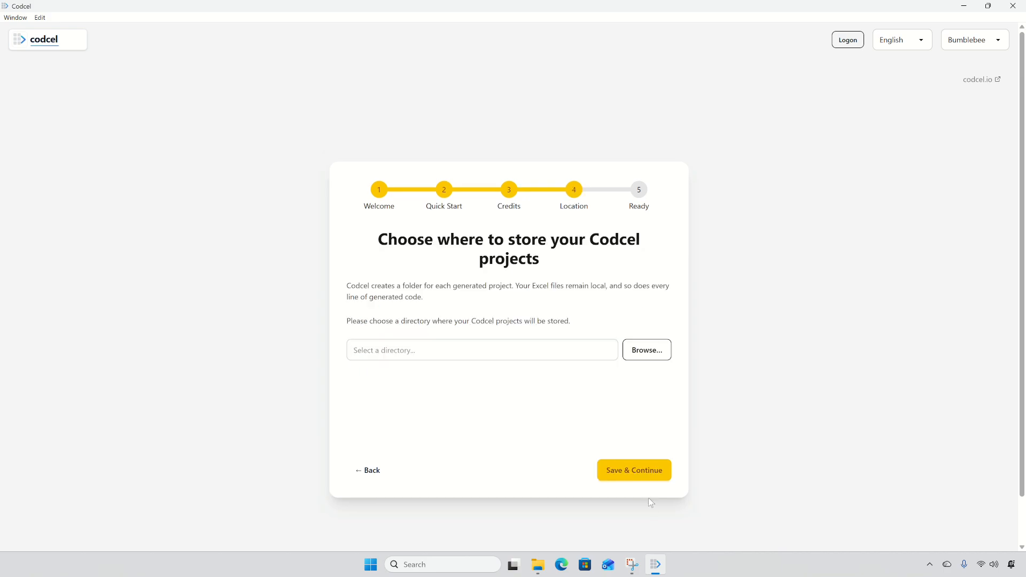
Create a 'Codcel Projects' folder in Documents, make it the project location, and finish setup
click(641, 357)
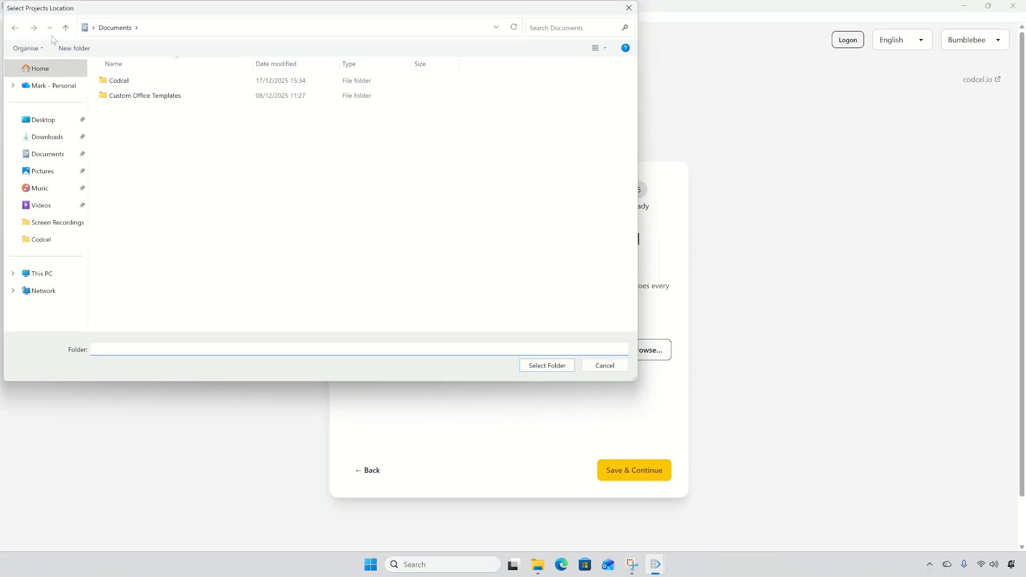
click(69, 49)
text(Codcel Projects)
key(Return)
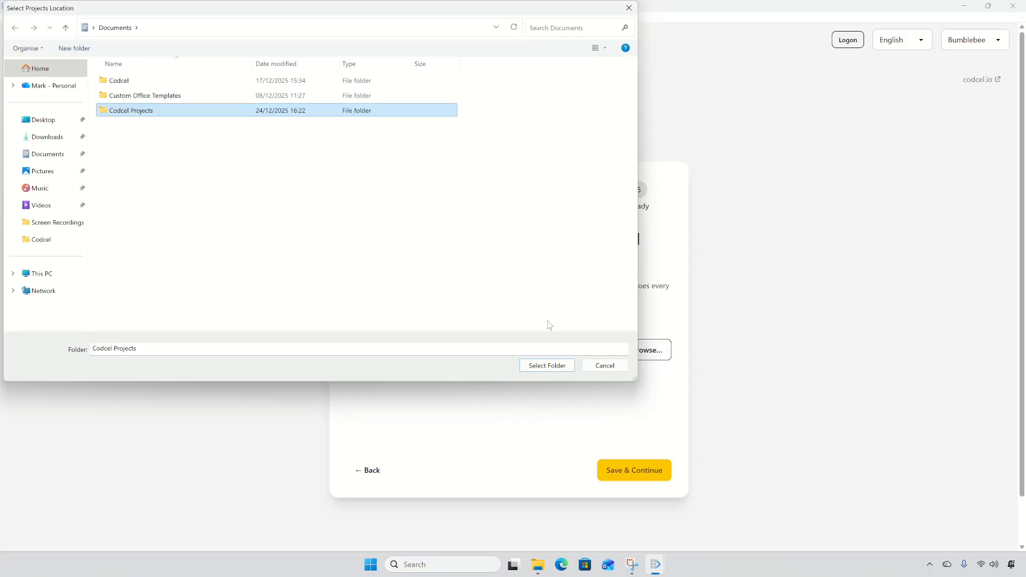
click(542, 368)
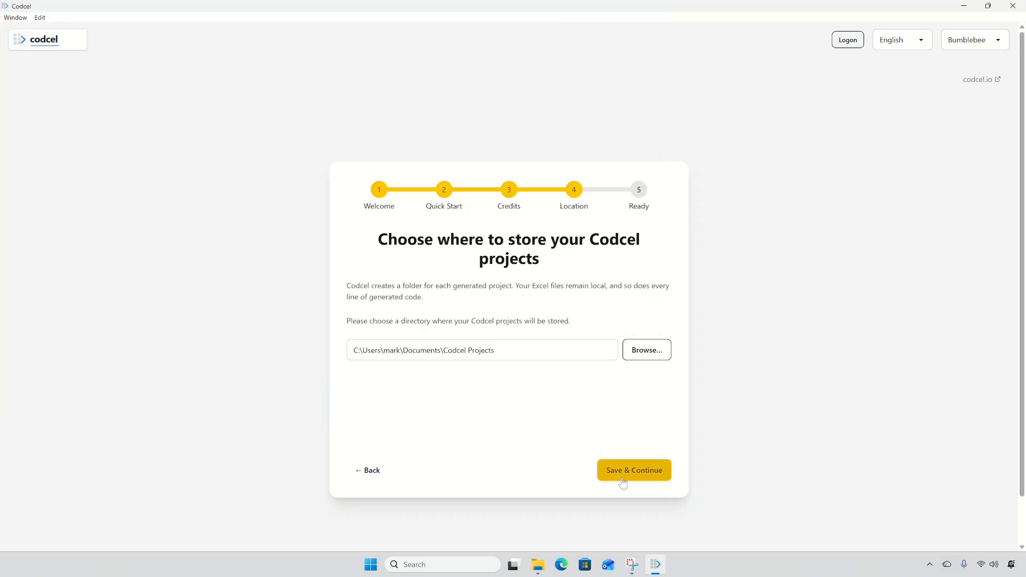
click(623, 478)
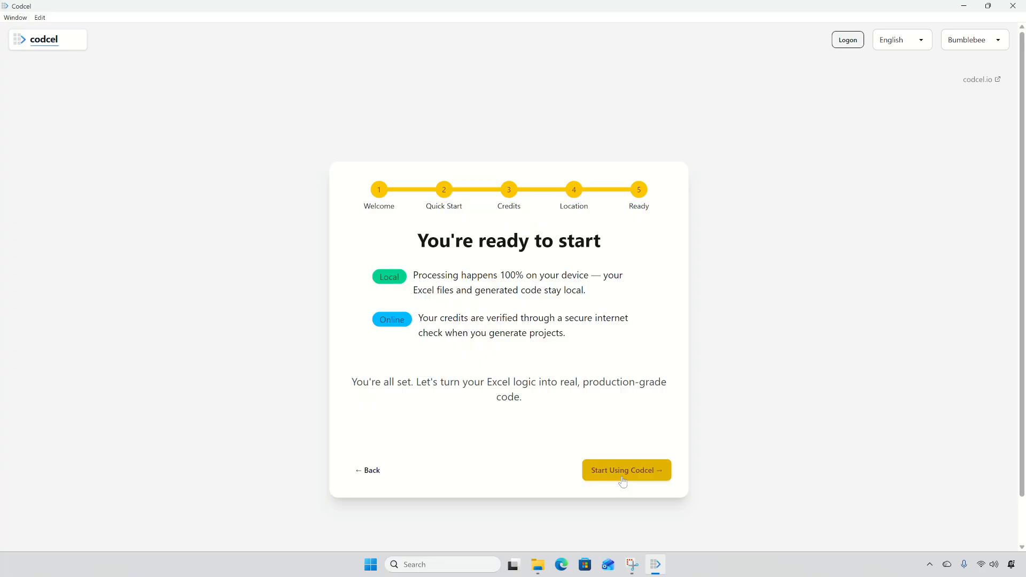
click(622, 480)
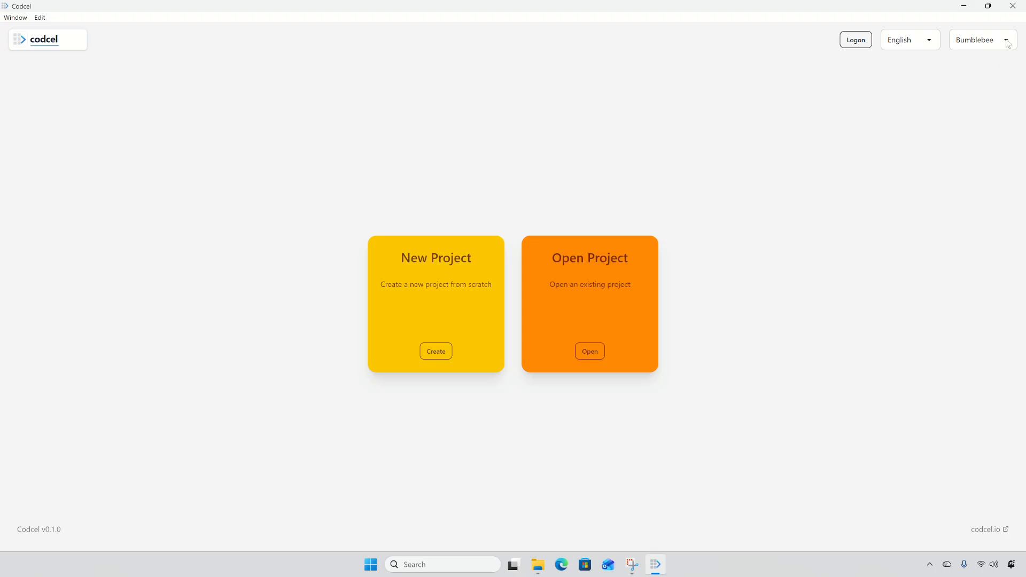
Try the Night and Lemonade themes, settle on Light, then open the codcel.io website
click(1008, 44)
scroll(982, 156, down, 6)
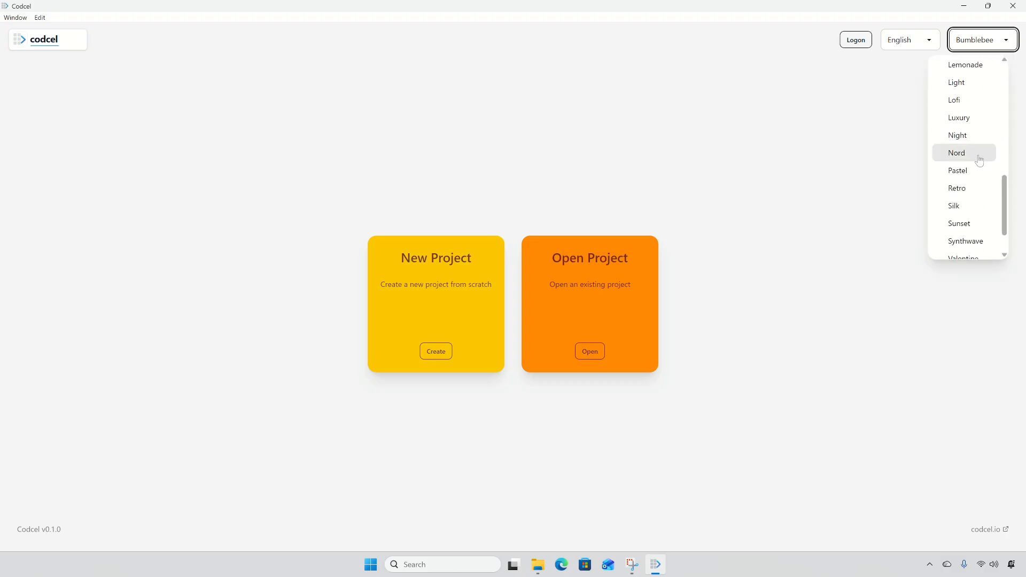
click(967, 136)
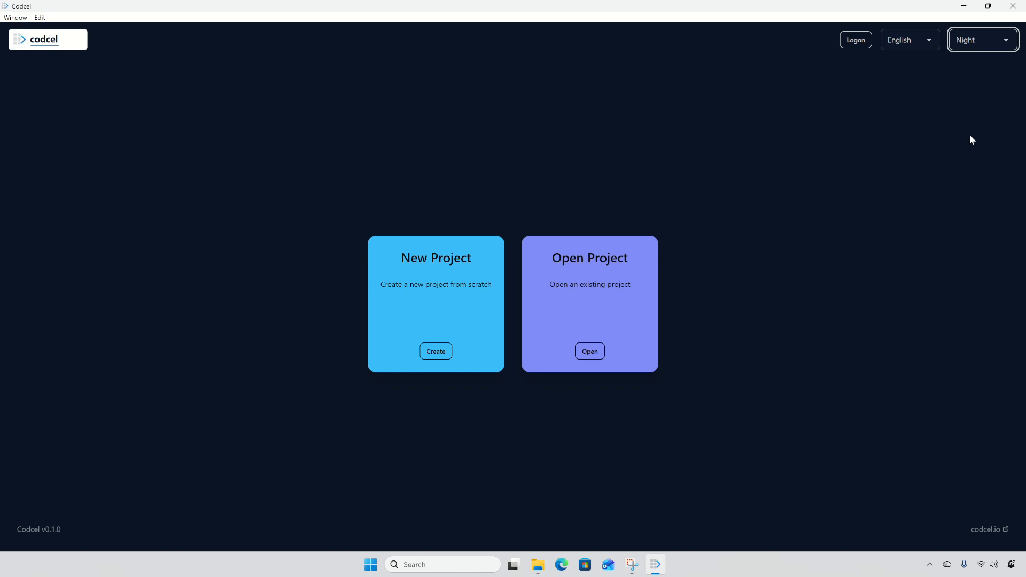
click(1004, 40)
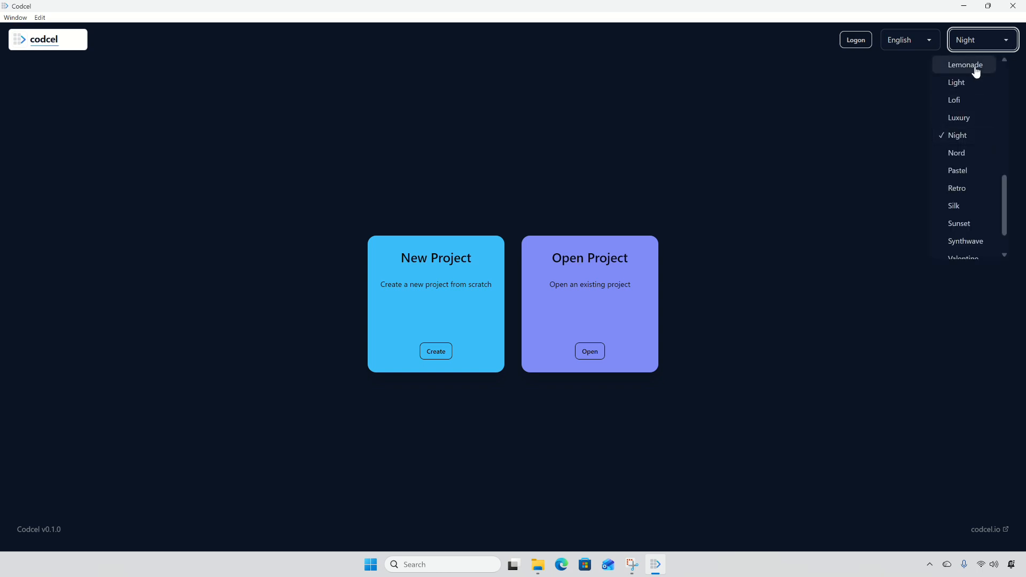
click(974, 66)
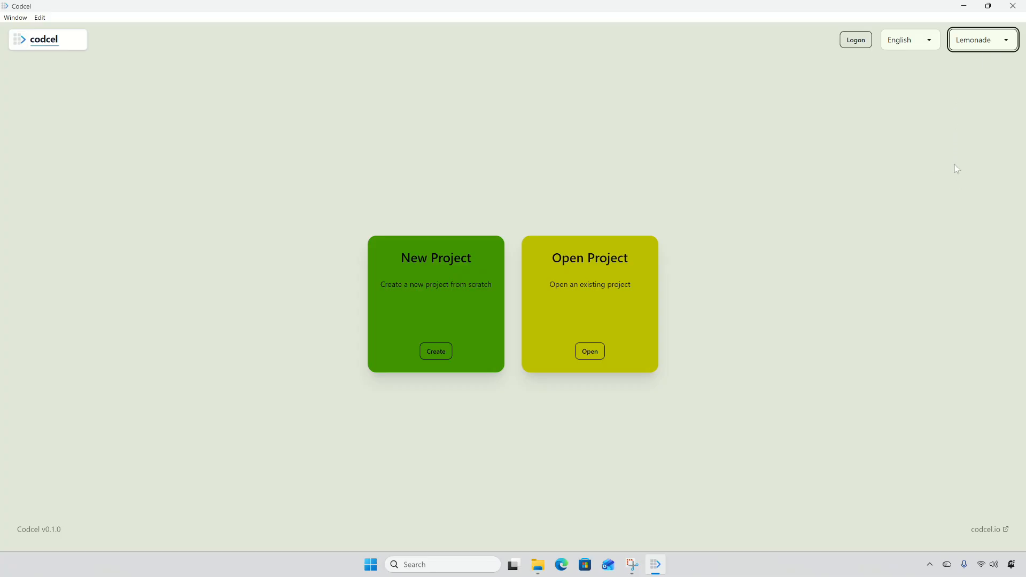
click(1011, 40)
click(973, 90)
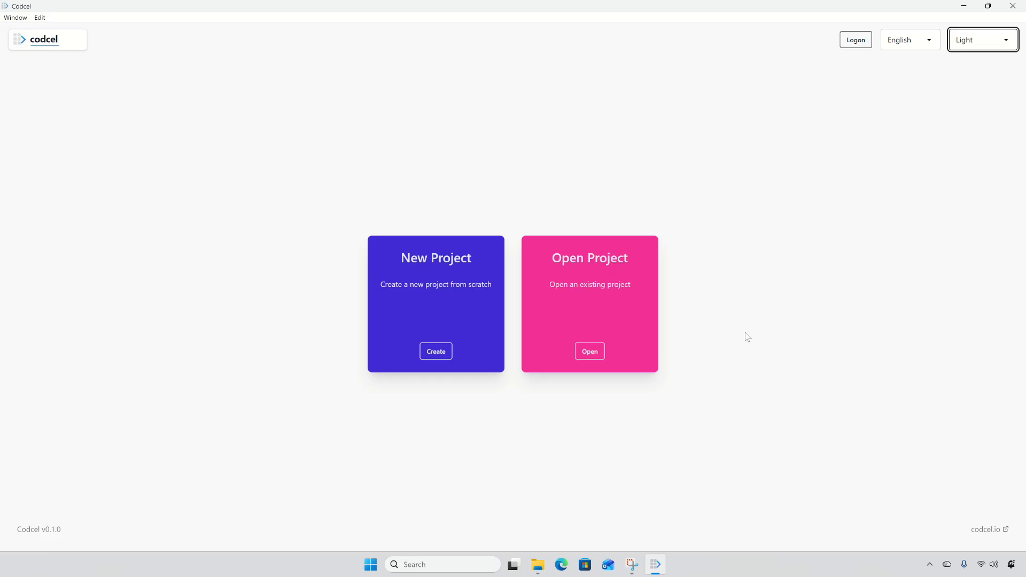
click(988, 530)
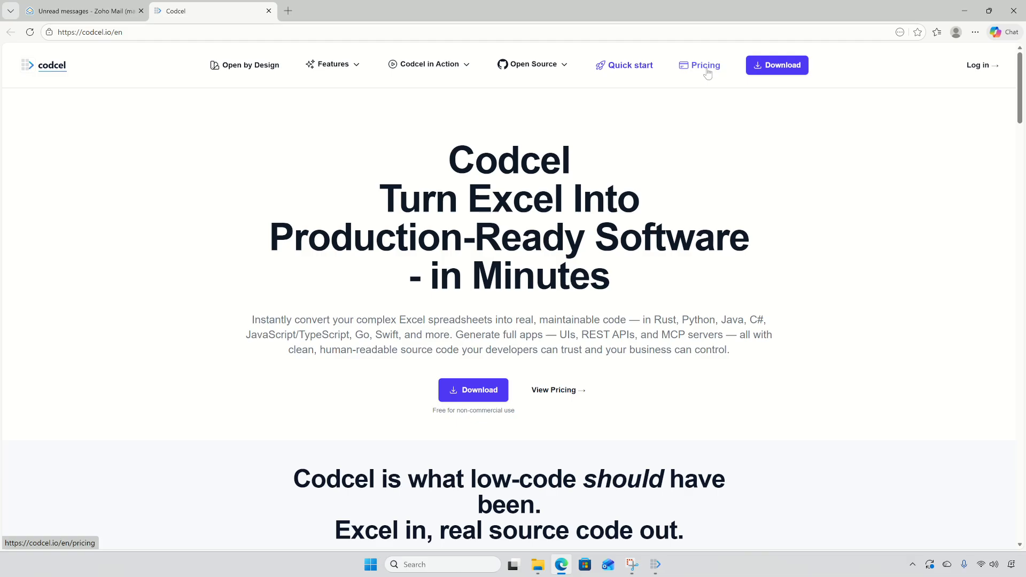
Close the Codcel tab in Edge to get back to the Codcel app
click(269, 10)
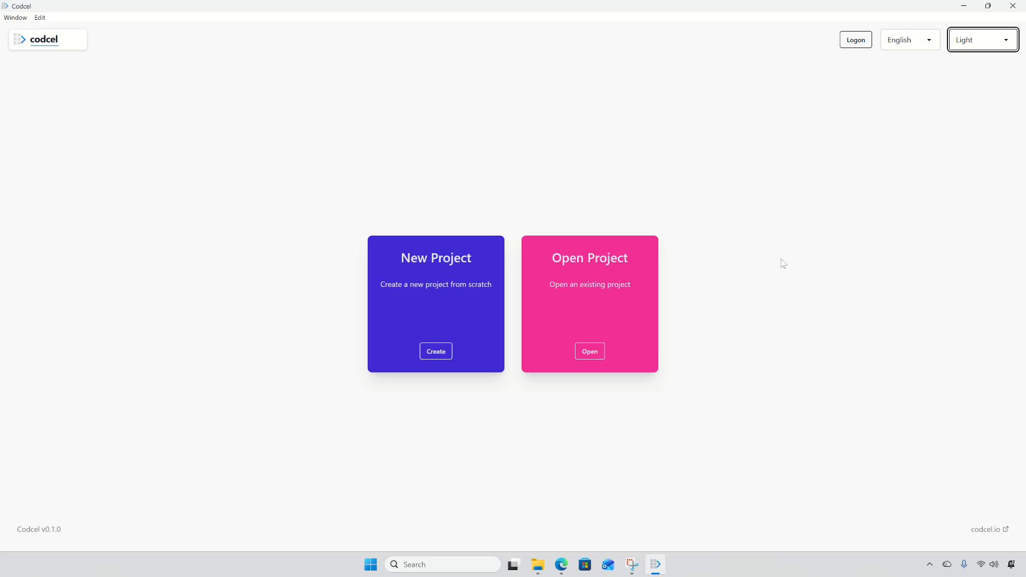
Enter the saved account e-mail on the Logon form, send a magic link, and switch to the inbox
click(854, 42)
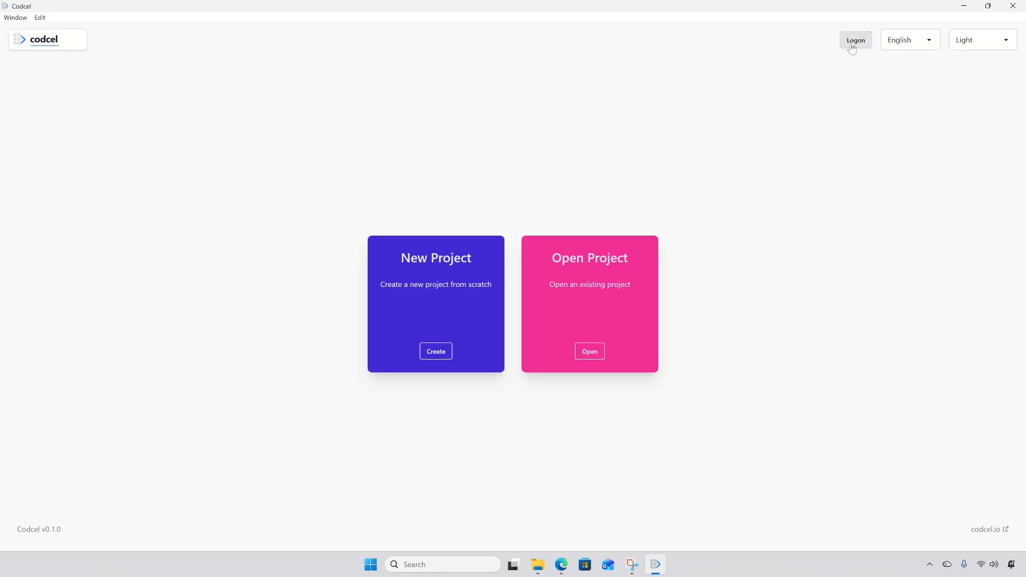
click(433, 268)
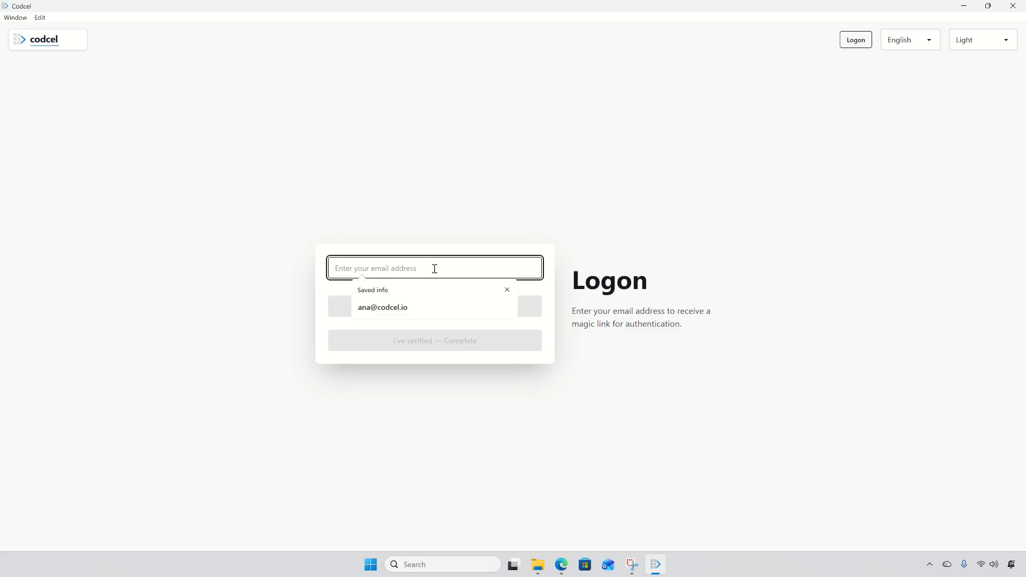
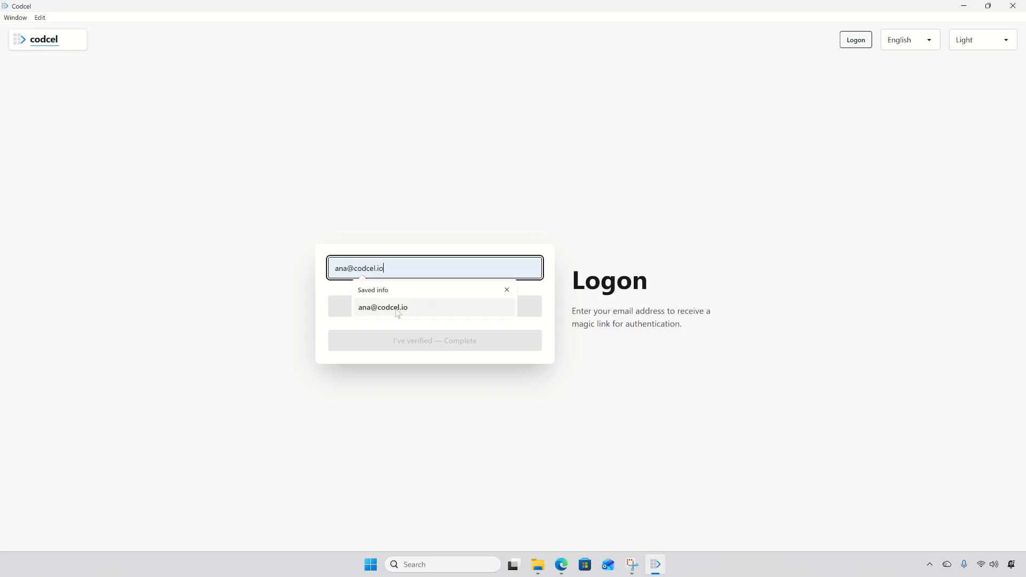
click(396, 308)
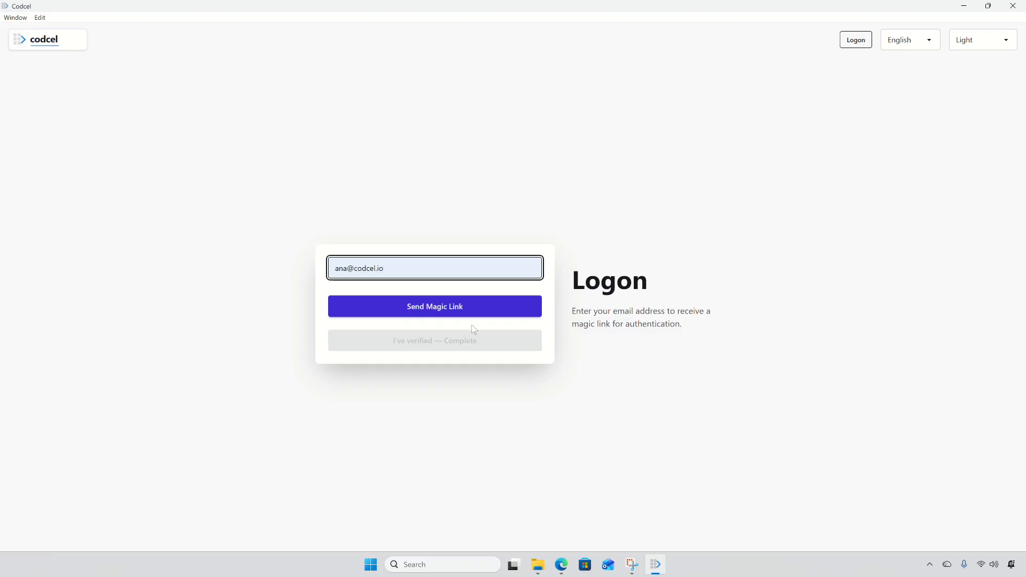
click(490, 309)
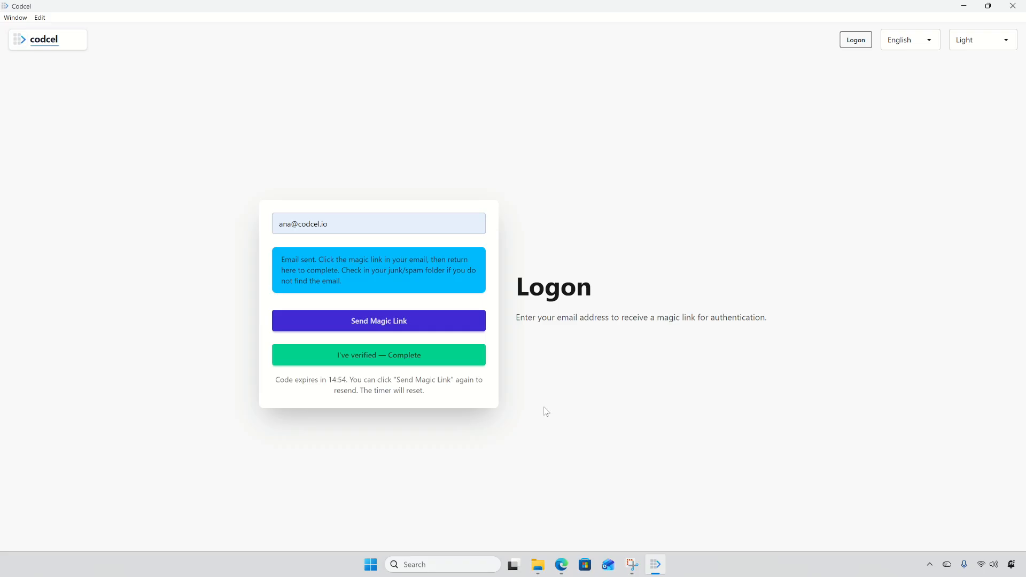
click(561, 564)
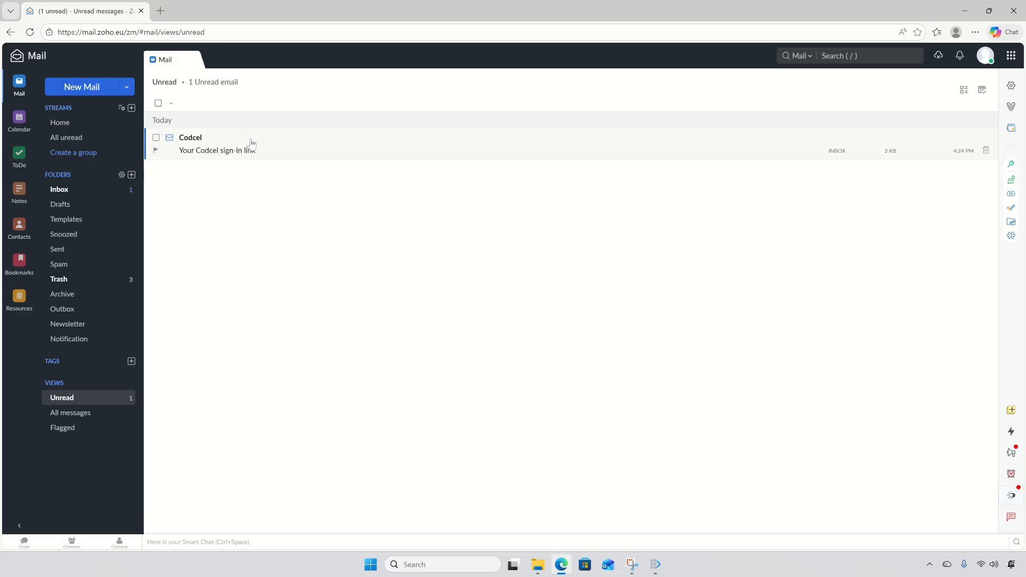
Open the Codcel sign-in email in Zoho Mail and follow its 'Sign in to Codcel' link
click(283, 152)
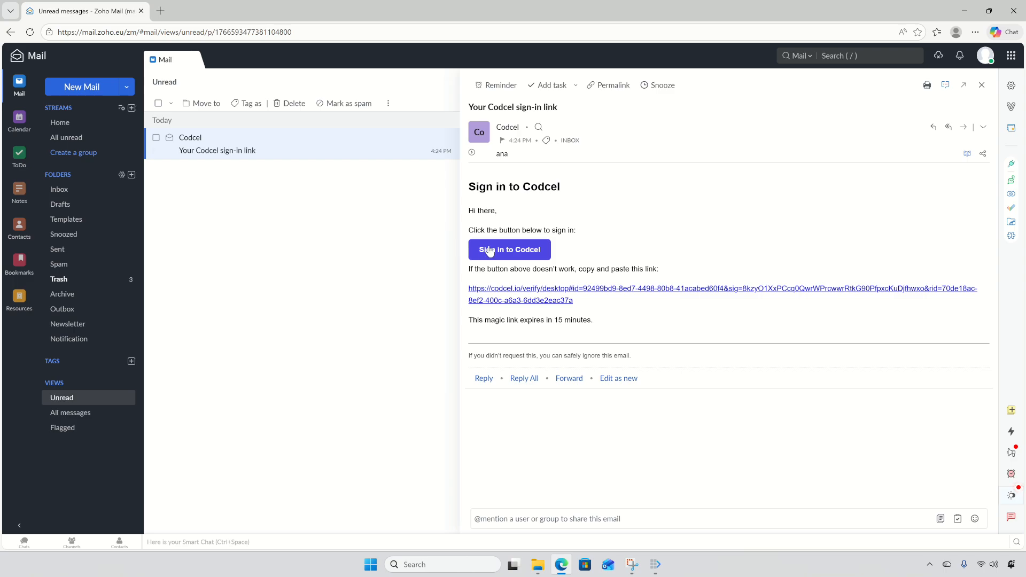
click(489, 251)
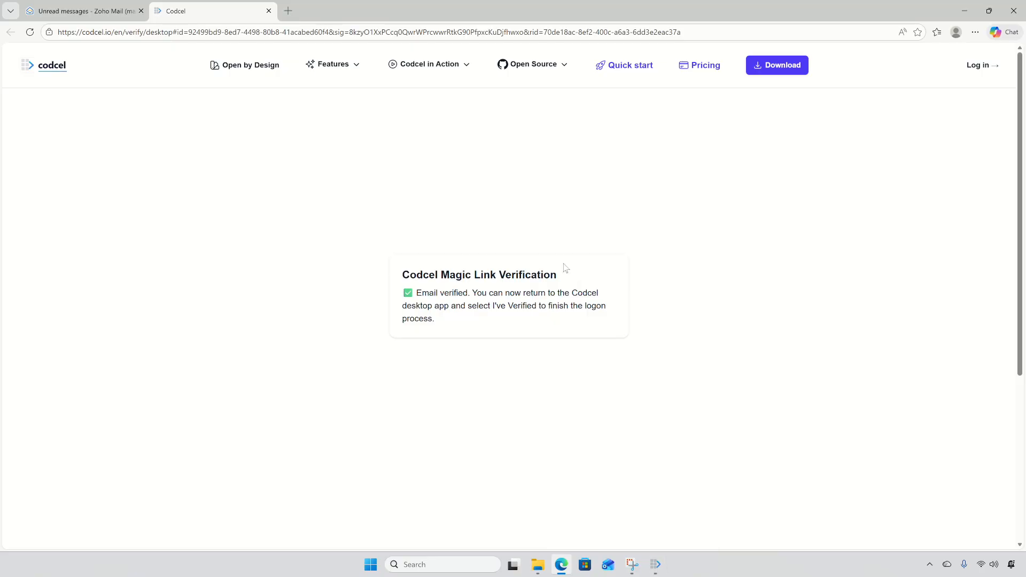
click(656, 566)
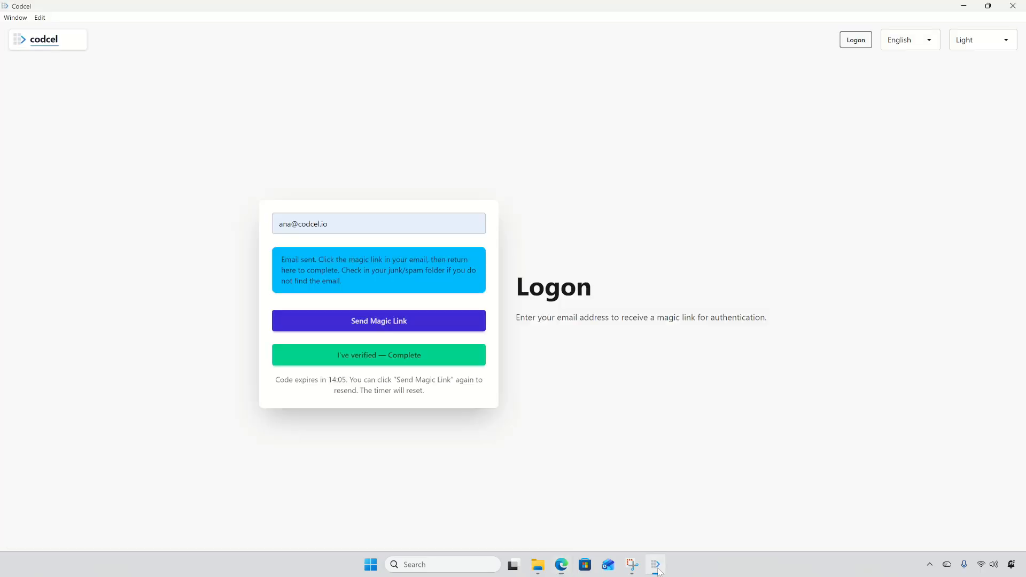
Confirm with 'I've verified — Complete' to finish signing in to the account
click(376, 355)
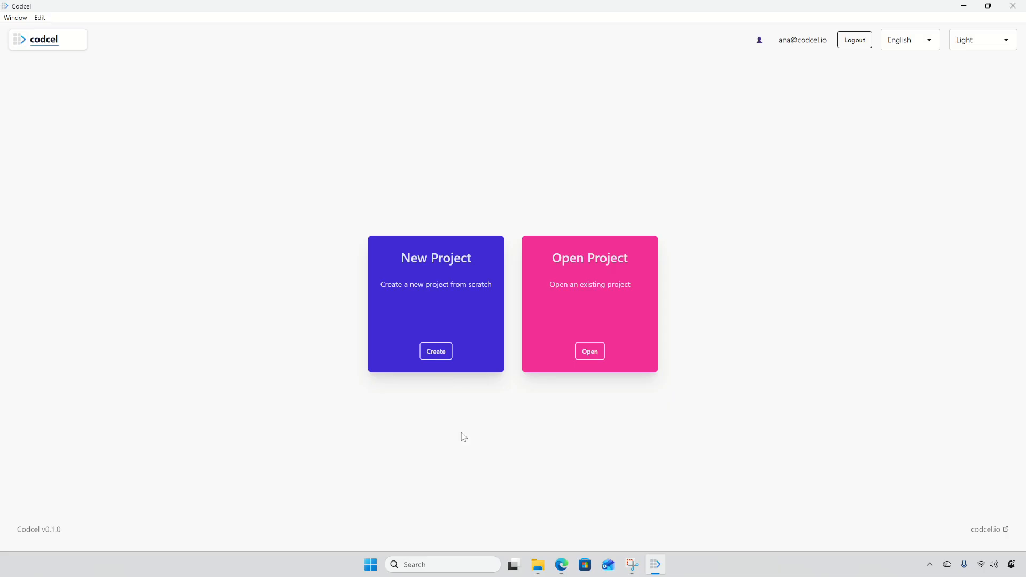
Create a new project named 'coffee'
click(436, 352)
click(442, 266)
text(cod)
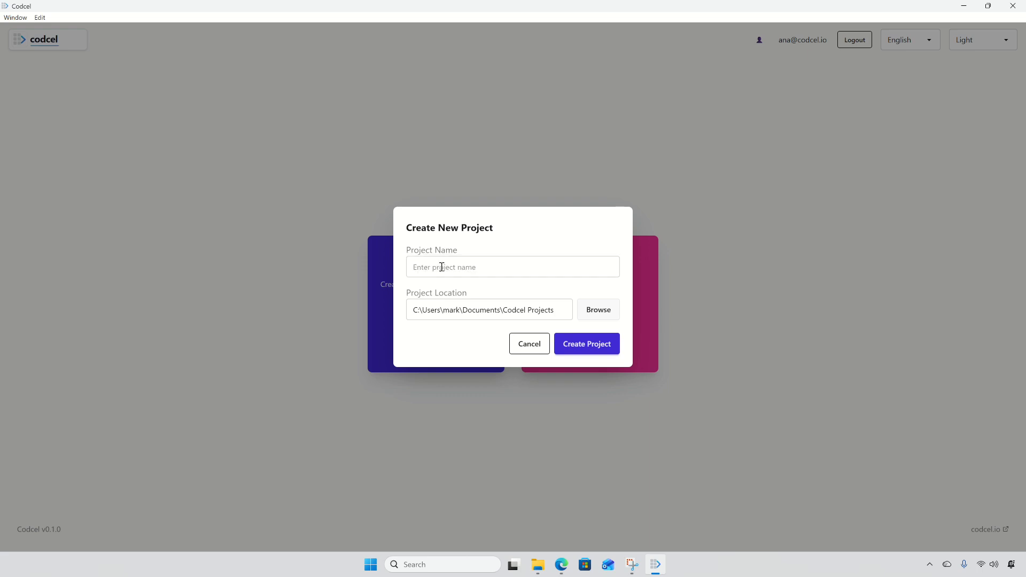
click(442, 266)
text(coffe)
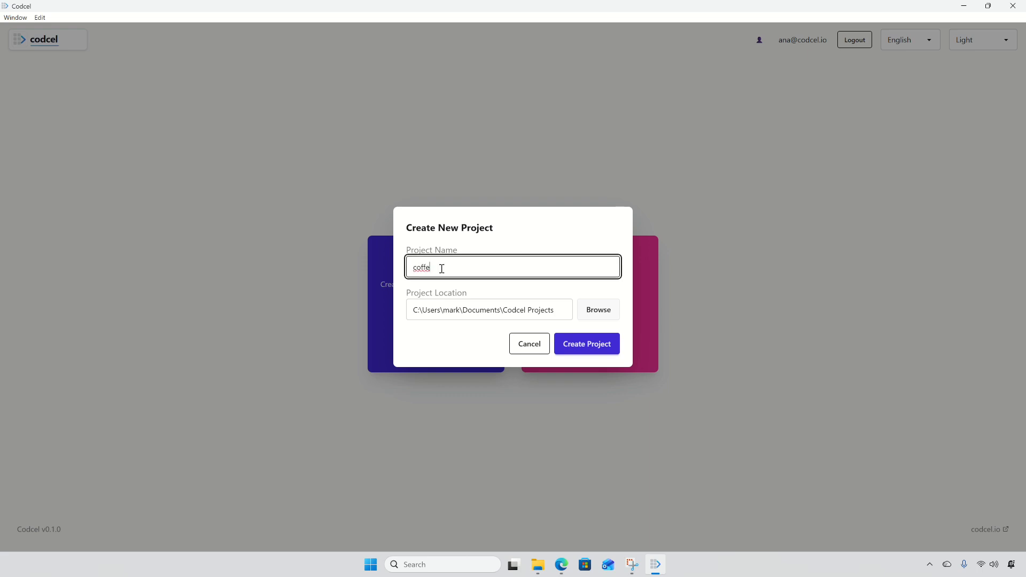
text(e)
click(569, 347)
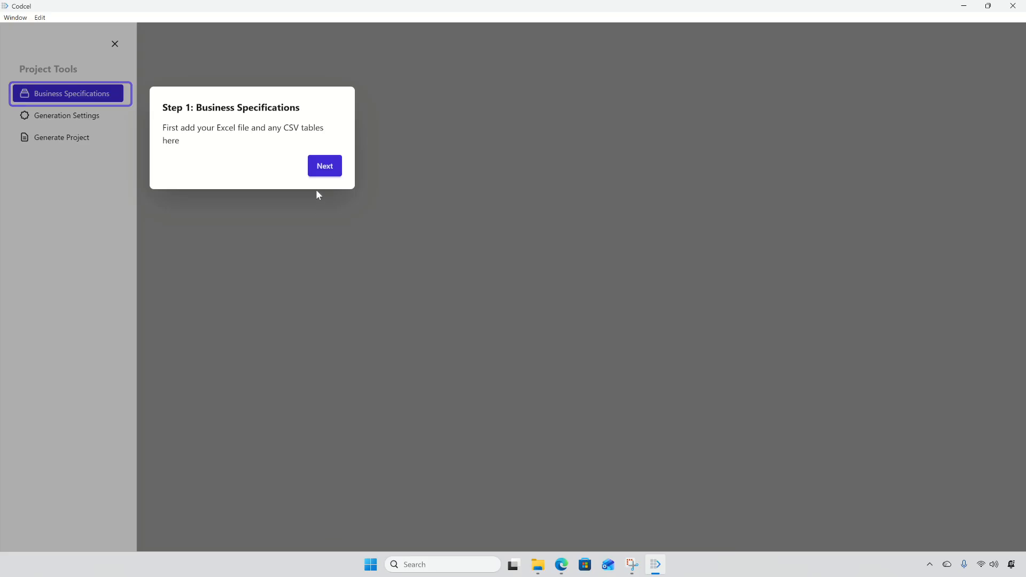
Step through the three-step tour and tick 'Don't show this tutorial again'
click(321, 172)
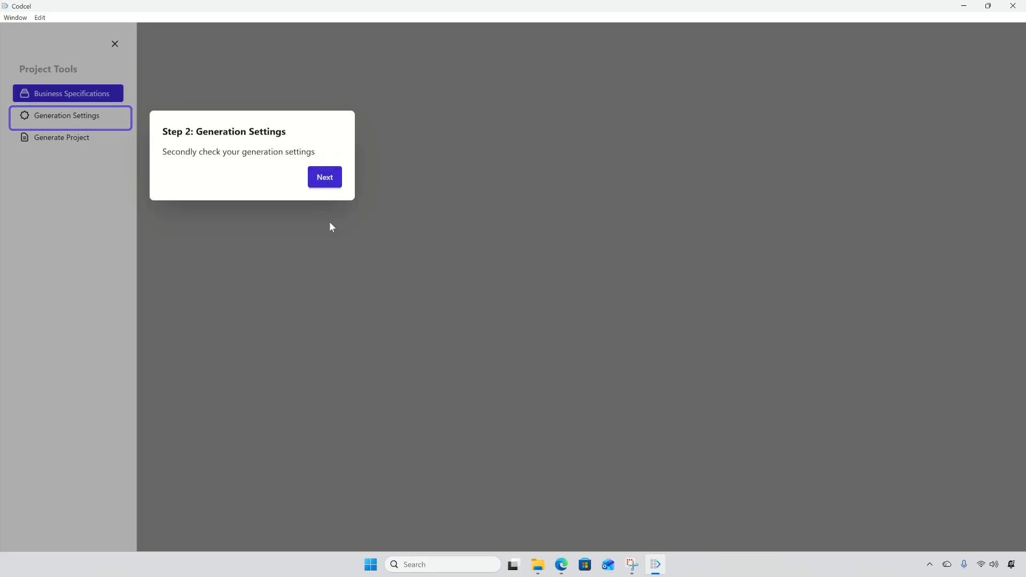
click(324, 179)
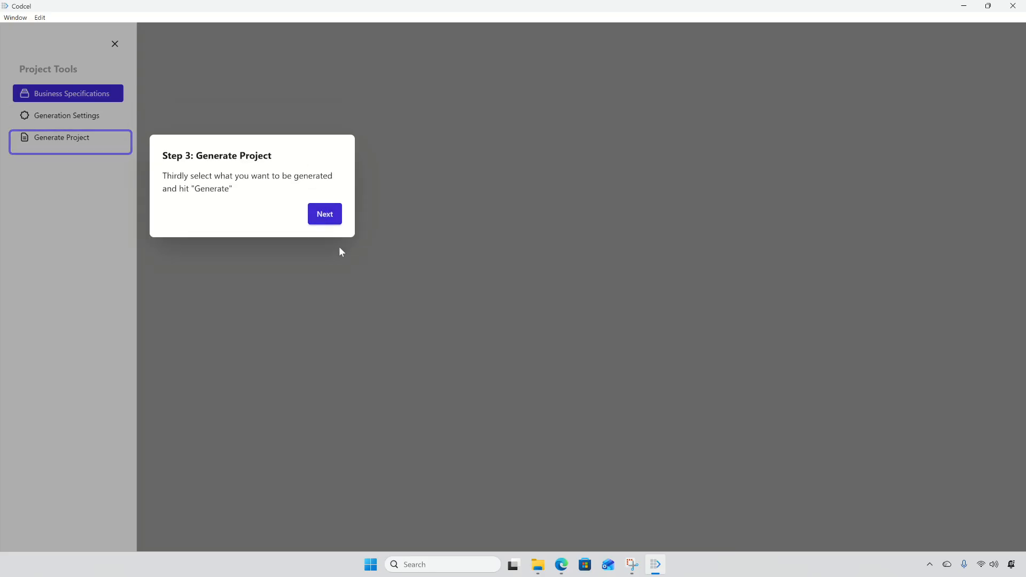
click(335, 218)
click(430, 295)
Finish the tutorial and drag coffee.xlsx from File Explorer into the project's Add Files area
click(585, 321)
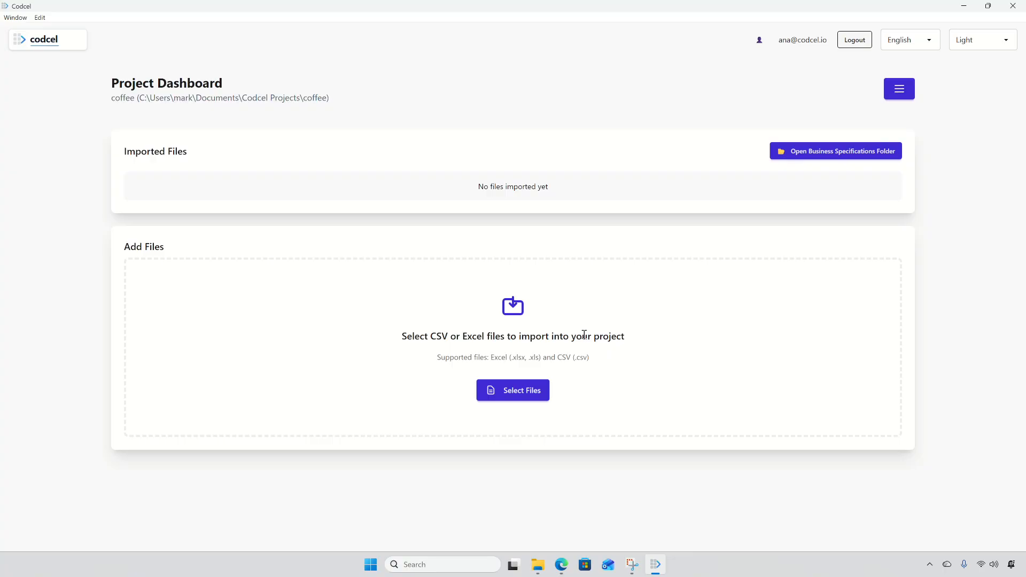
click(538, 564)
click(602, 347)
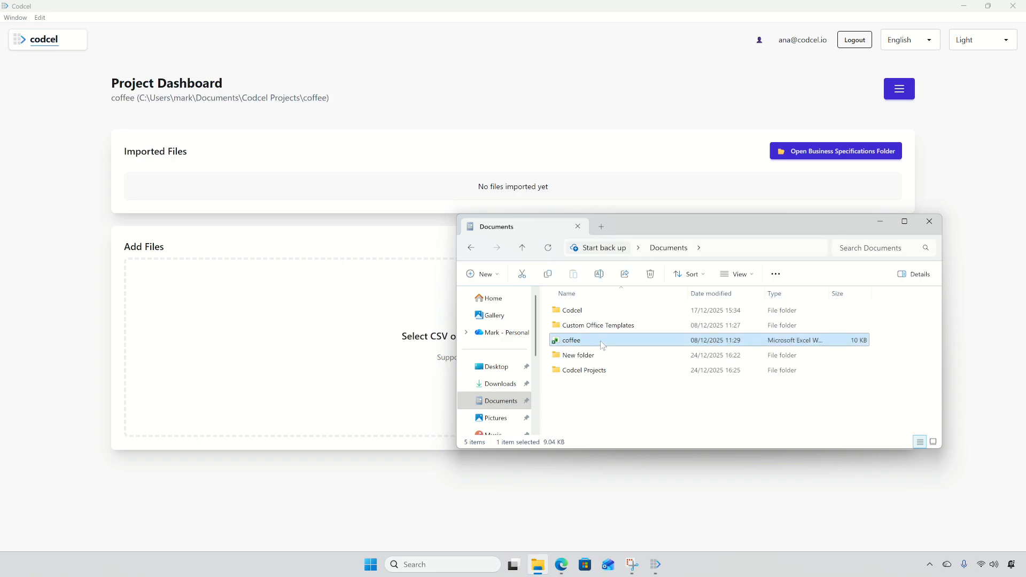
drag(603, 347, 351, 343)
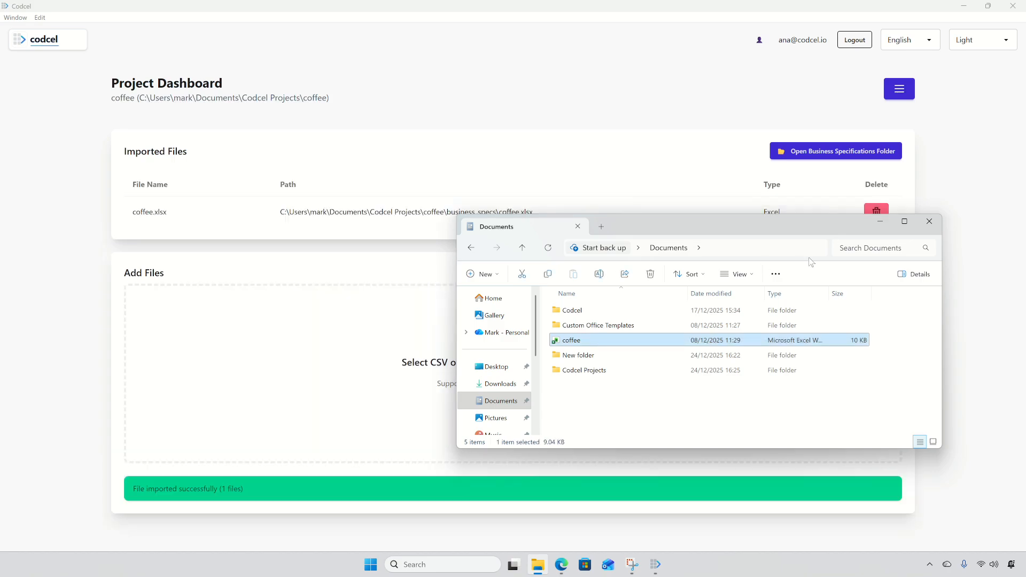
click(881, 223)
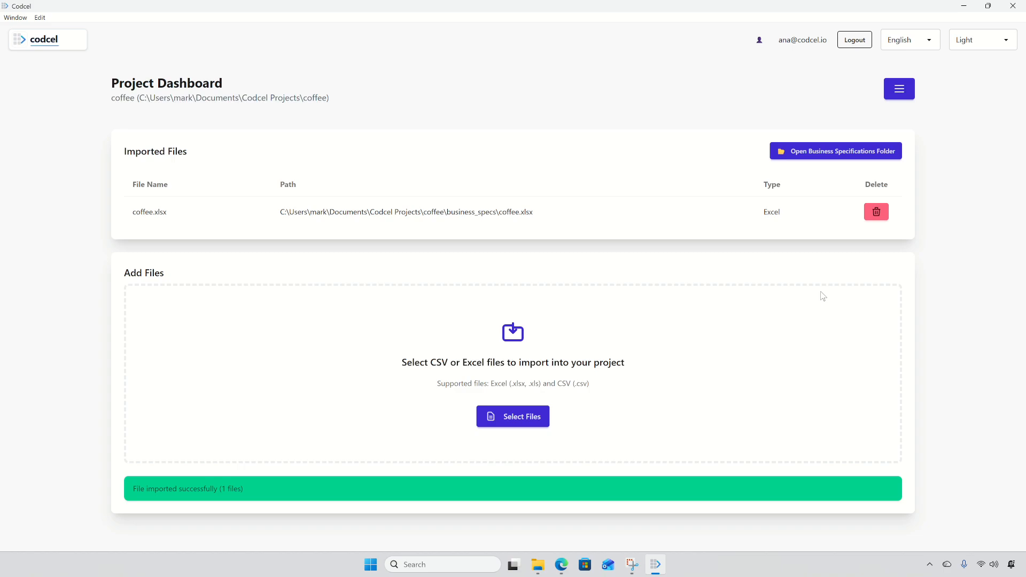
Go to the coffee project's Generate Project page from the Project Tools menu
click(898, 91)
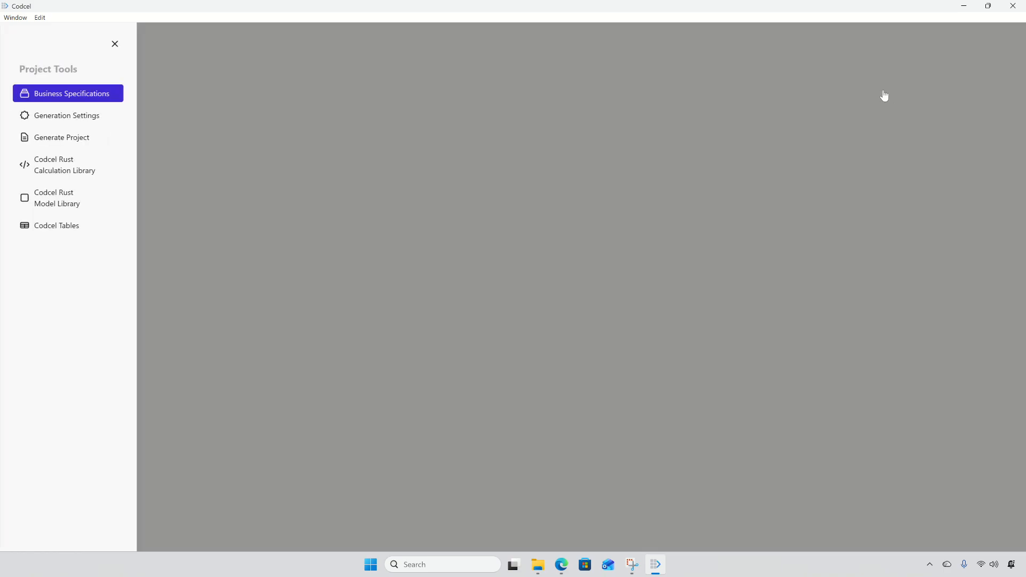
click(91, 141)
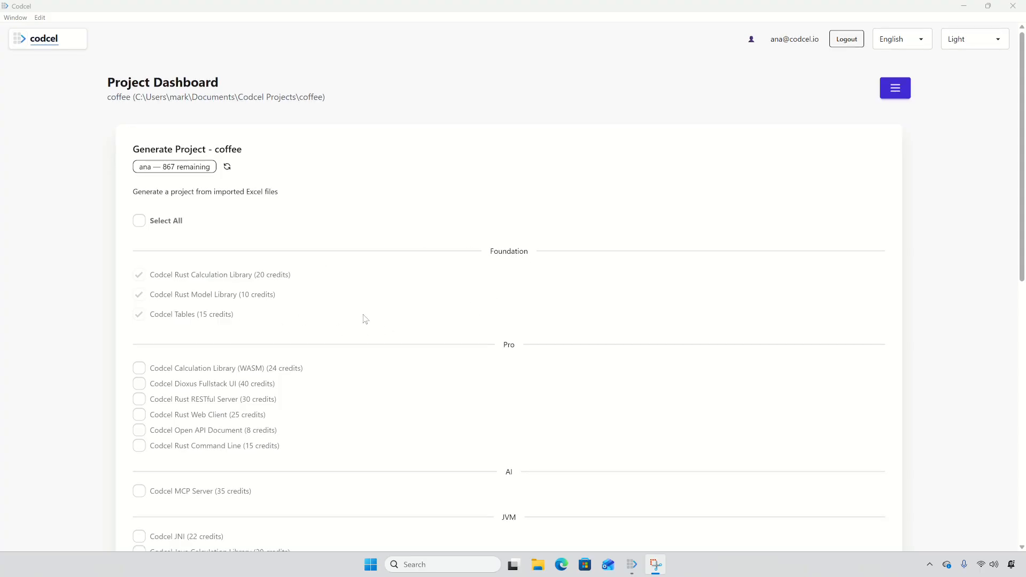
Include the Codcel C# Calculation Library and generate the coffee project for 87 credits
scroll(365, 319, down, 5)
scroll(365, 319, down, 3)
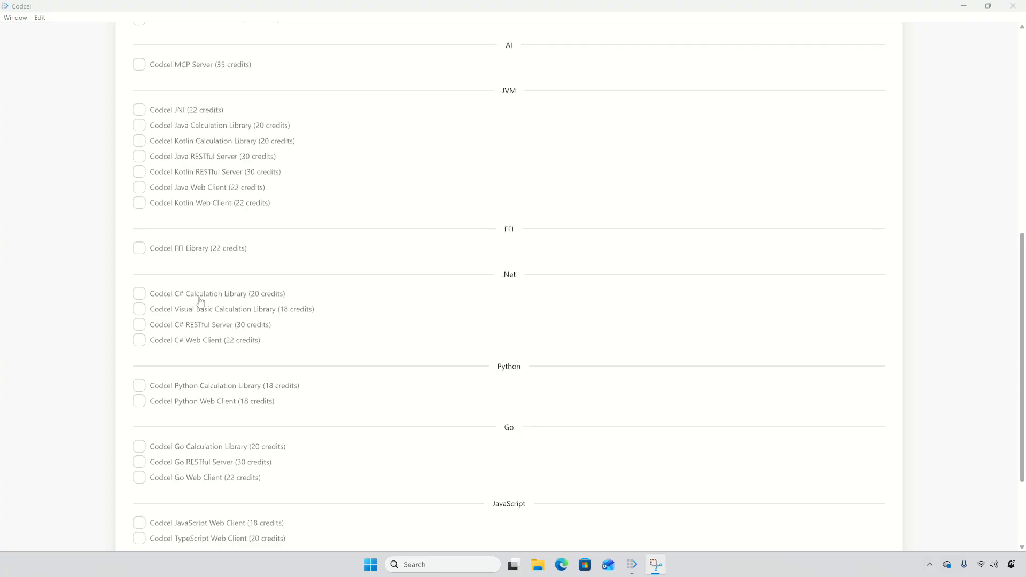
click(139, 297)
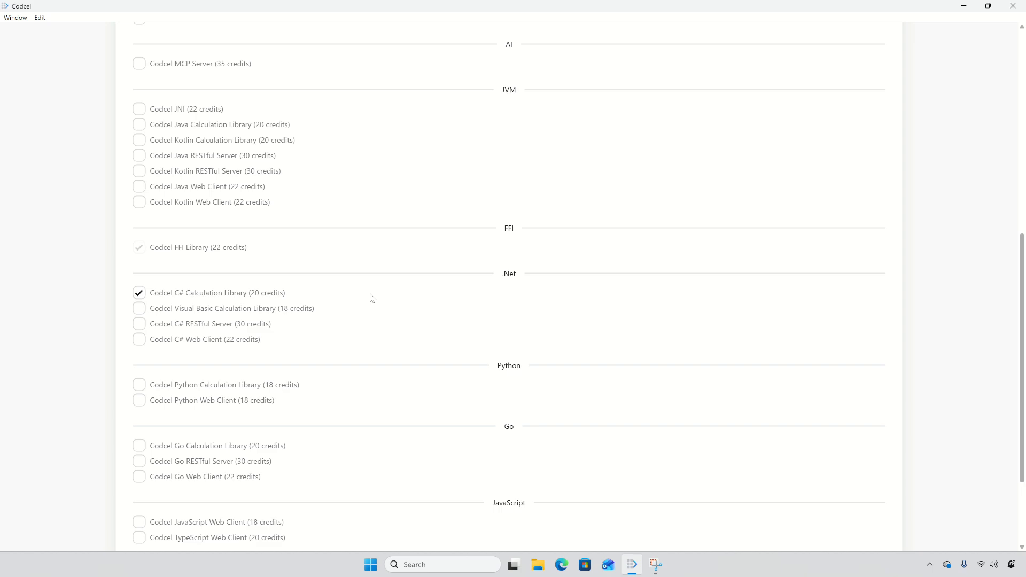
scroll(372, 299, down, 3)
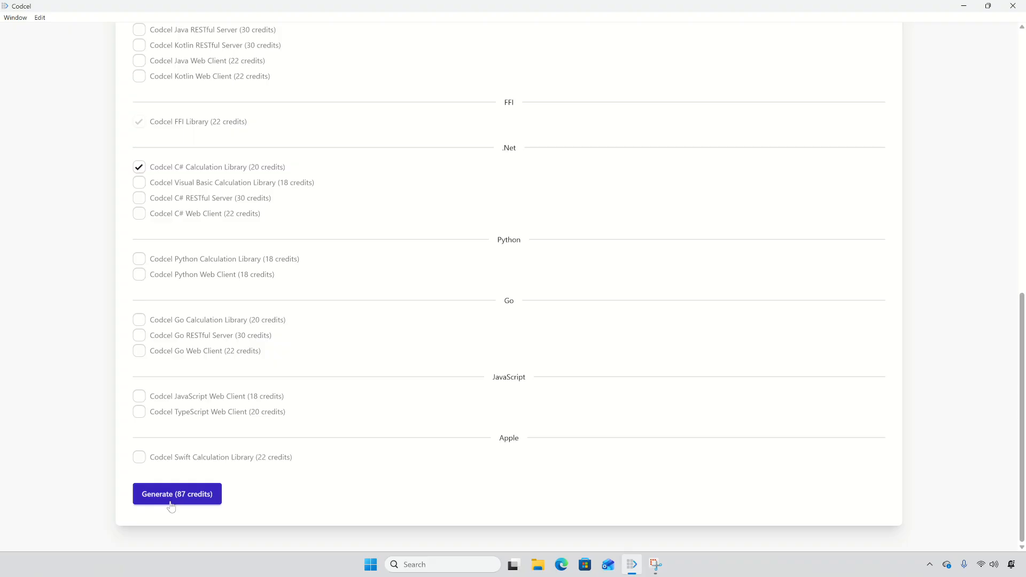
click(171, 502)
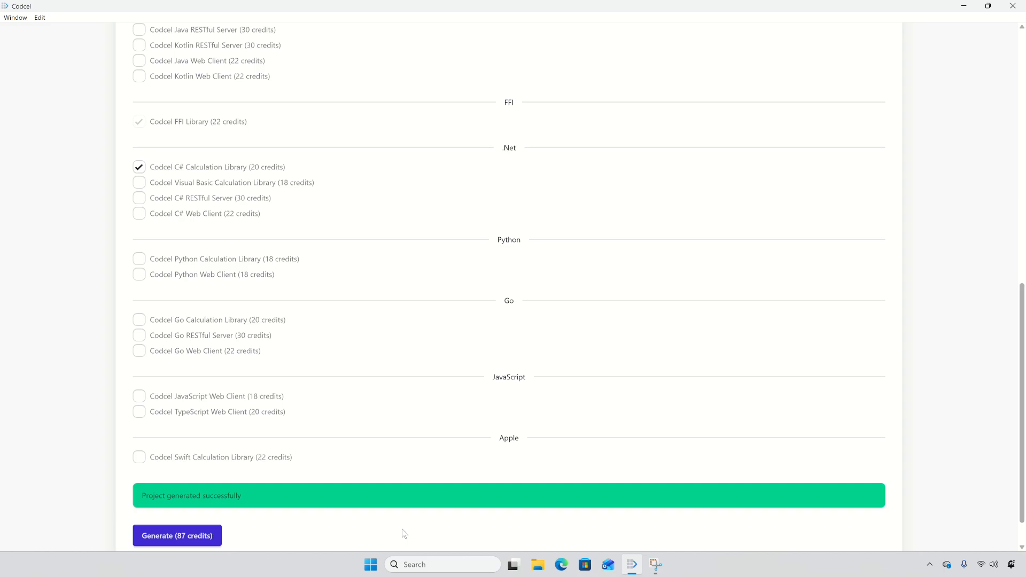
scroll(852, 192, up, 15)
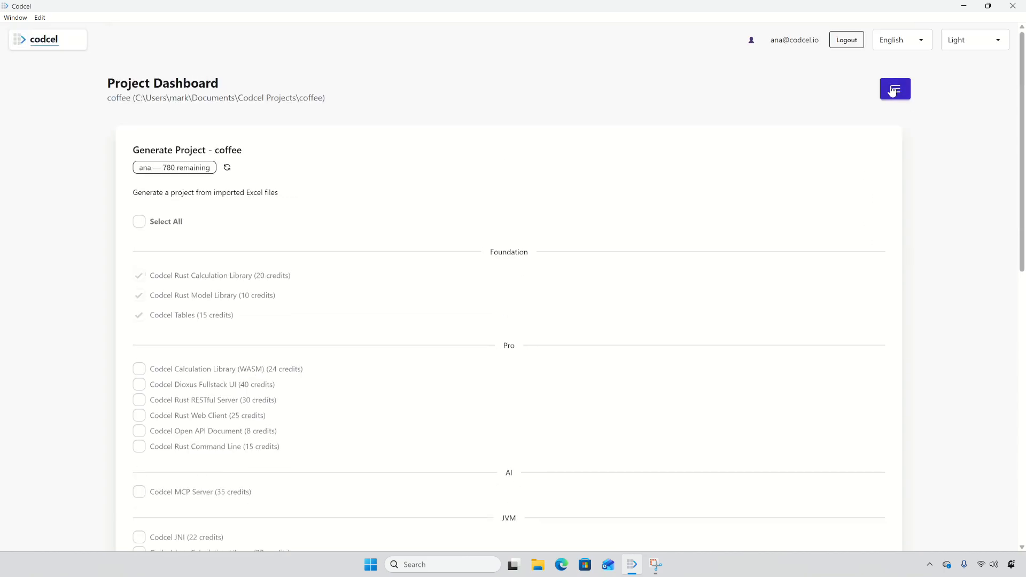
Open the generated C# Calculation Library page and view its source files
click(895, 91)
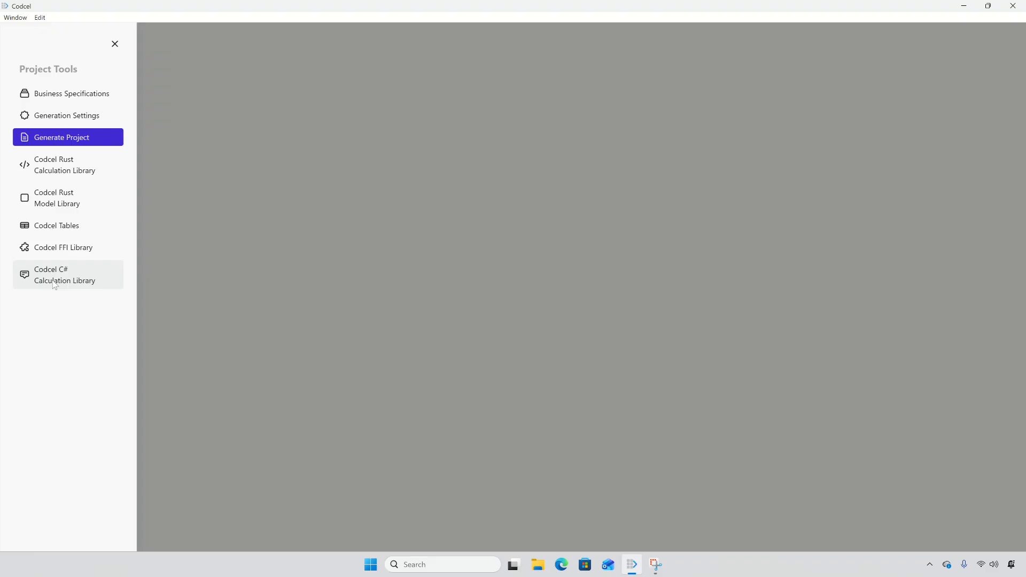
click(54, 285)
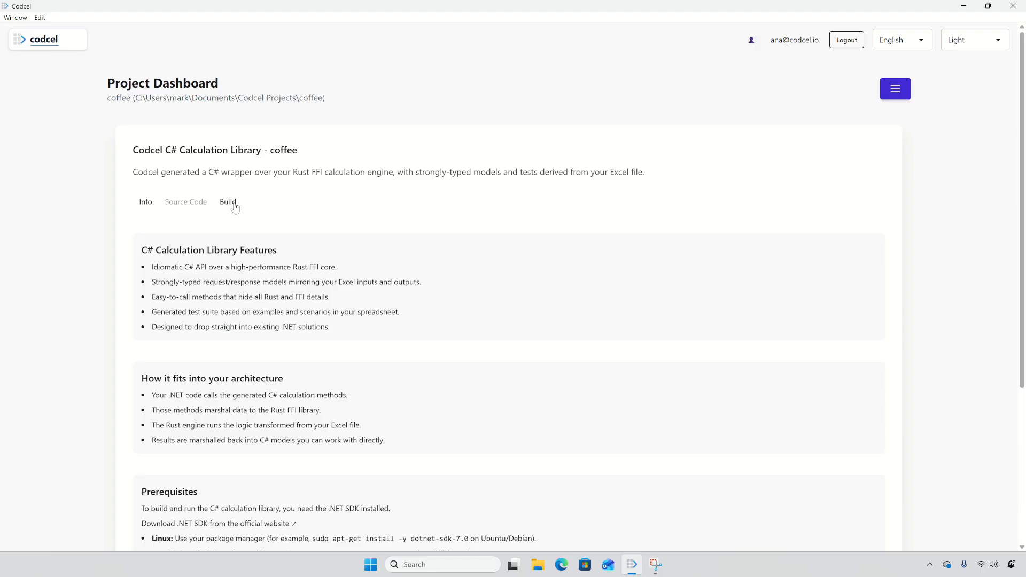
click(187, 208)
Check the C# source folder in File Explorer, close it, and copy the folder path
click(303, 285)
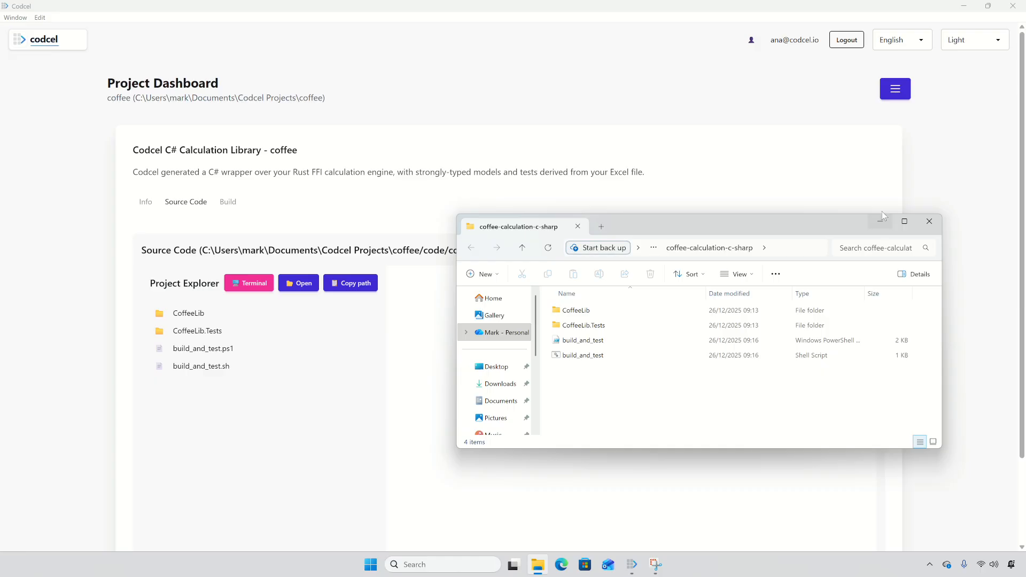
click(929, 221)
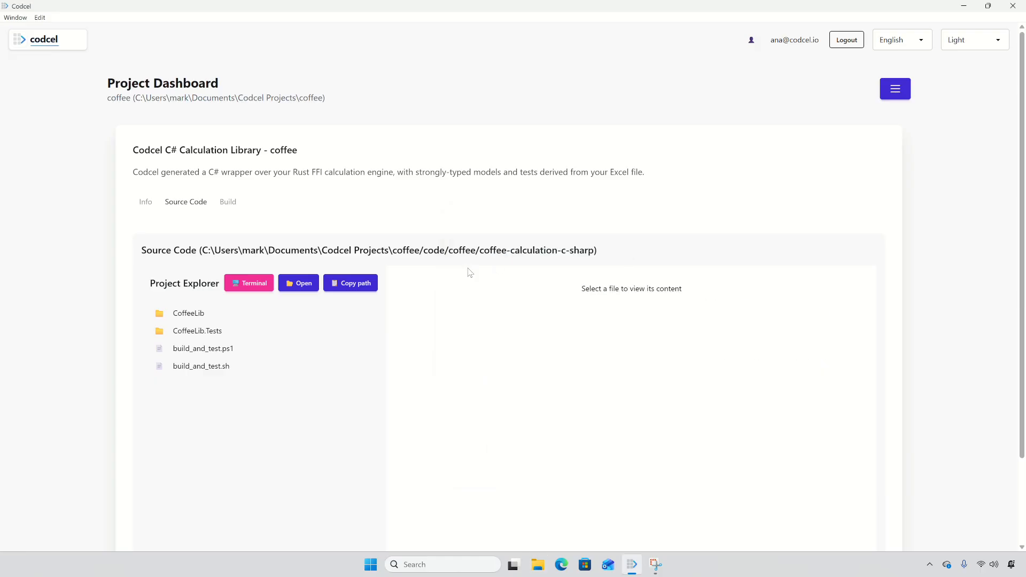
click(347, 284)
Expand CoffeeLib and Cost, then inspect CostInput.cs, highlighting the CostInput class and Tip property
click(189, 314)
click(198, 335)
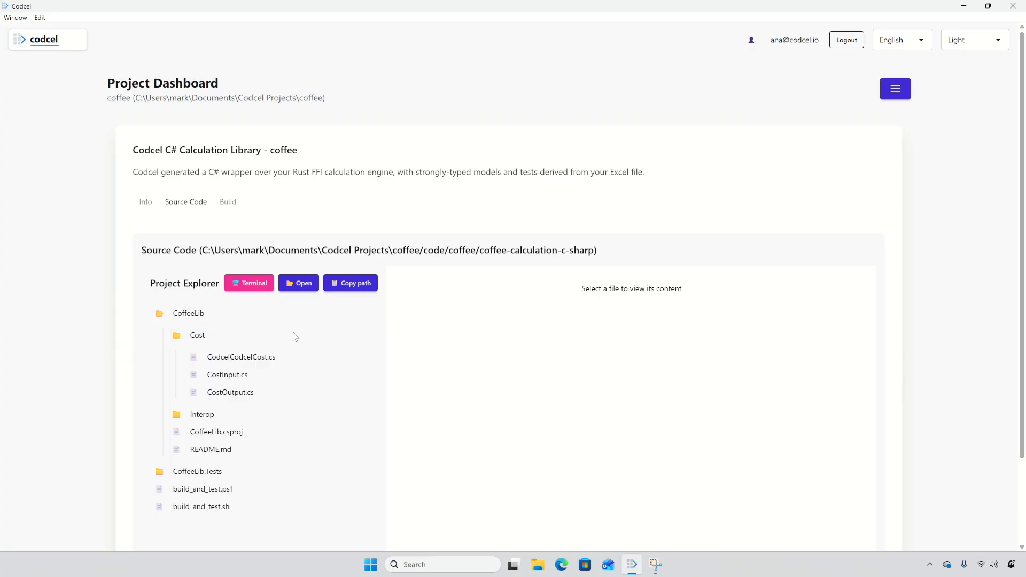
click(262, 382)
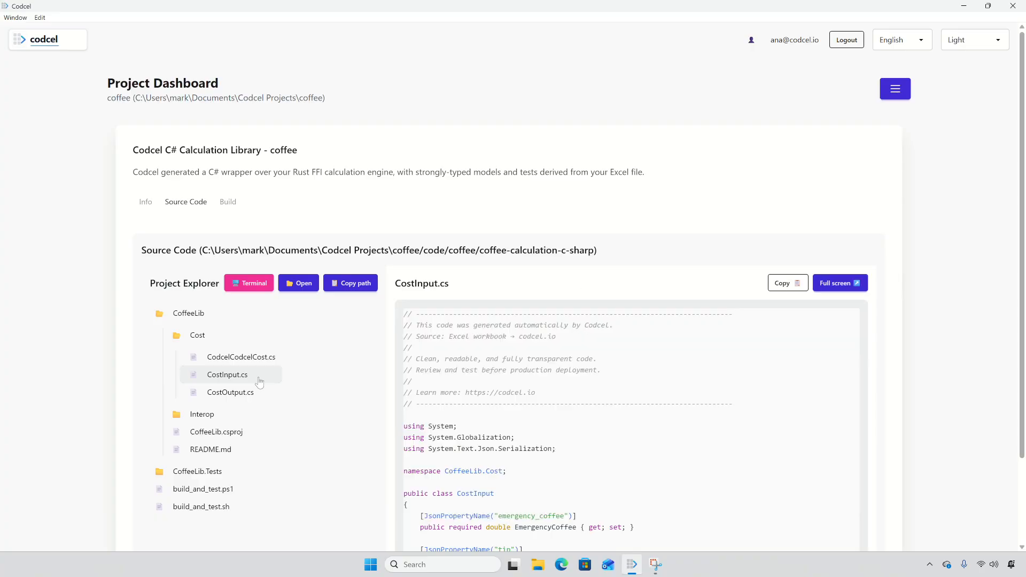
scroll(748, 403, down, 2)
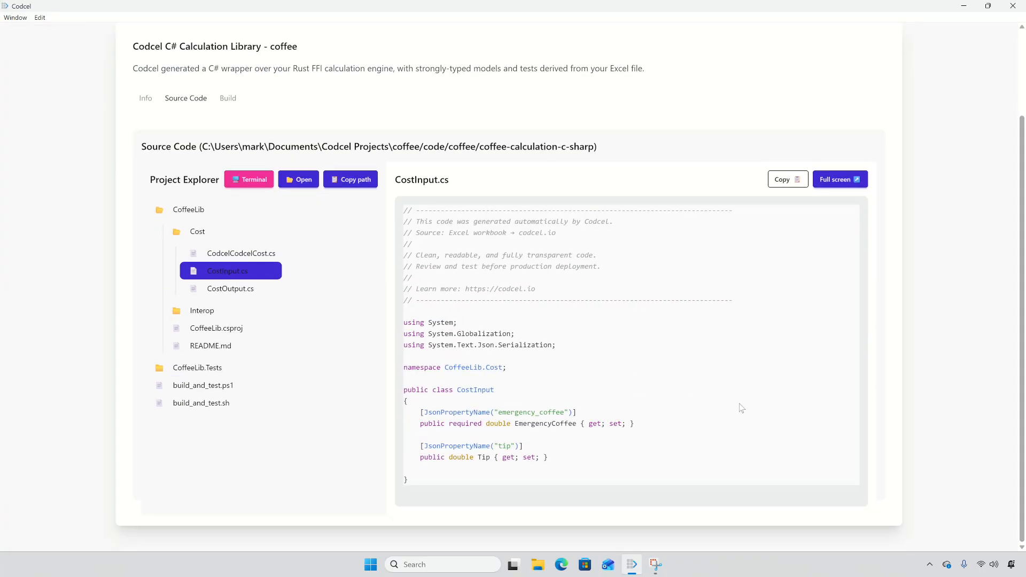
drag(455, 389, 577, 424)
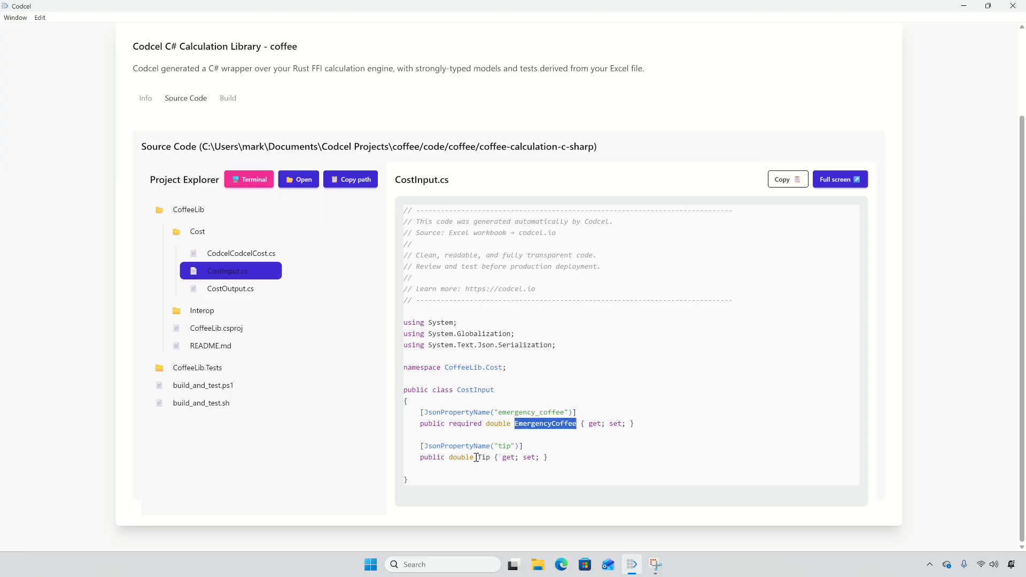
drag(474, 457, 490, 457)
click(729, 425)
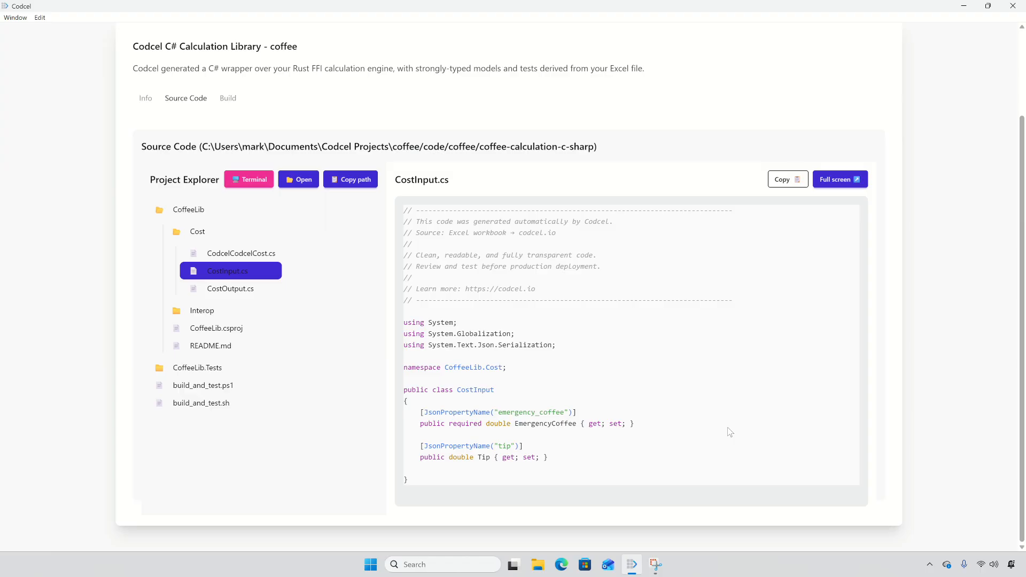
View CostOutput.cs and highlight its Cost property
click(231, 289)
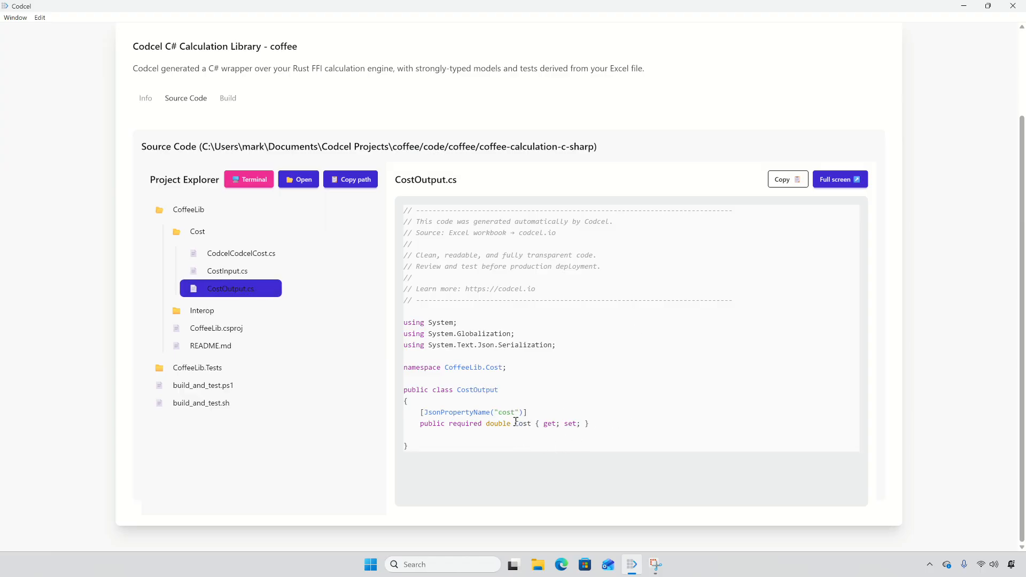
drag(516, 422, 538, 423)
click(690, 386)
Open CodcelCodcelCost.cs to review the static CodcelCalculationCost class
click(267, 253)
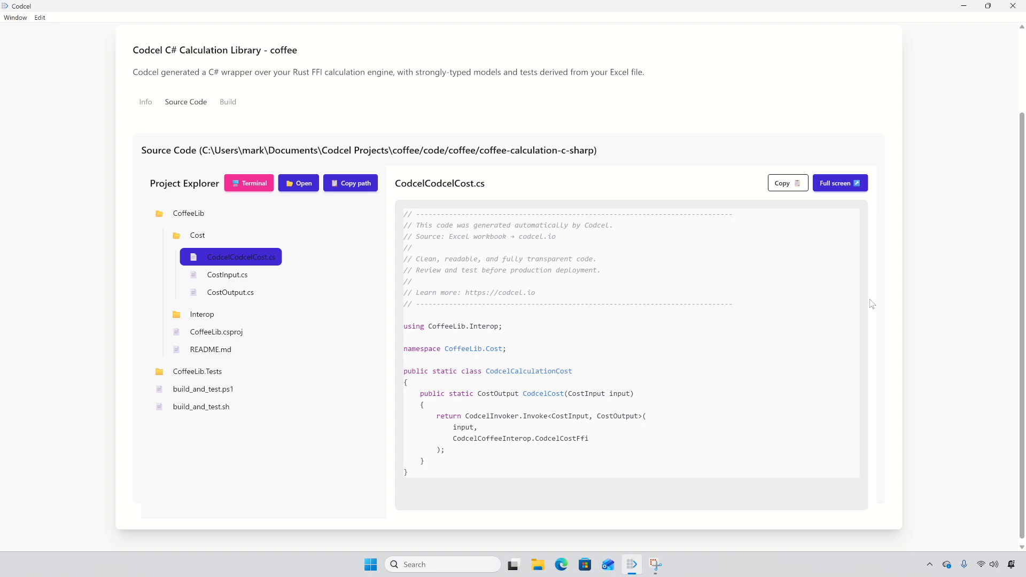
scroll(873, 304, up, 2)
scroll(850, 304, down, 2)
scroll(834, 305, up, 2)
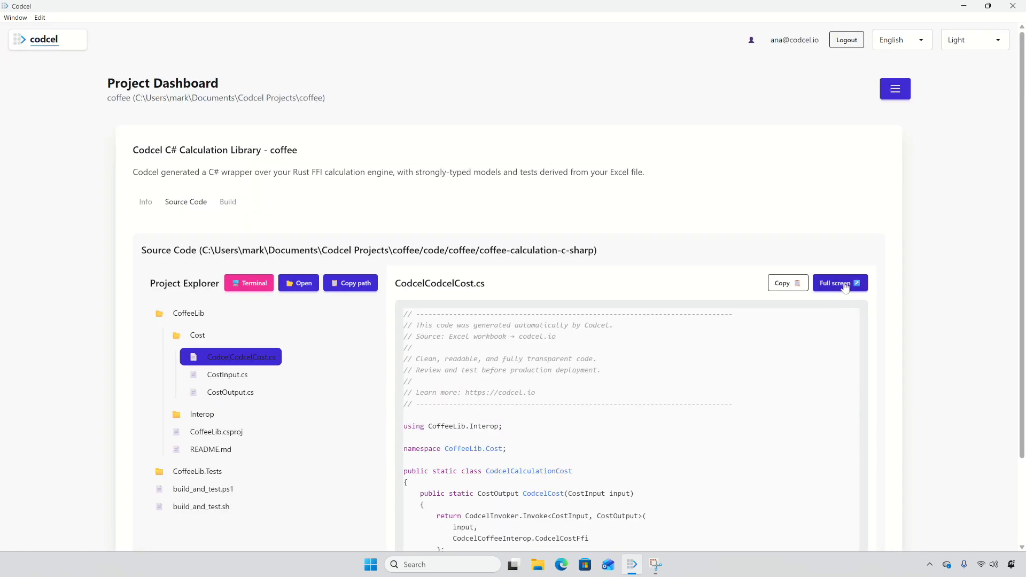
click(845, 288)
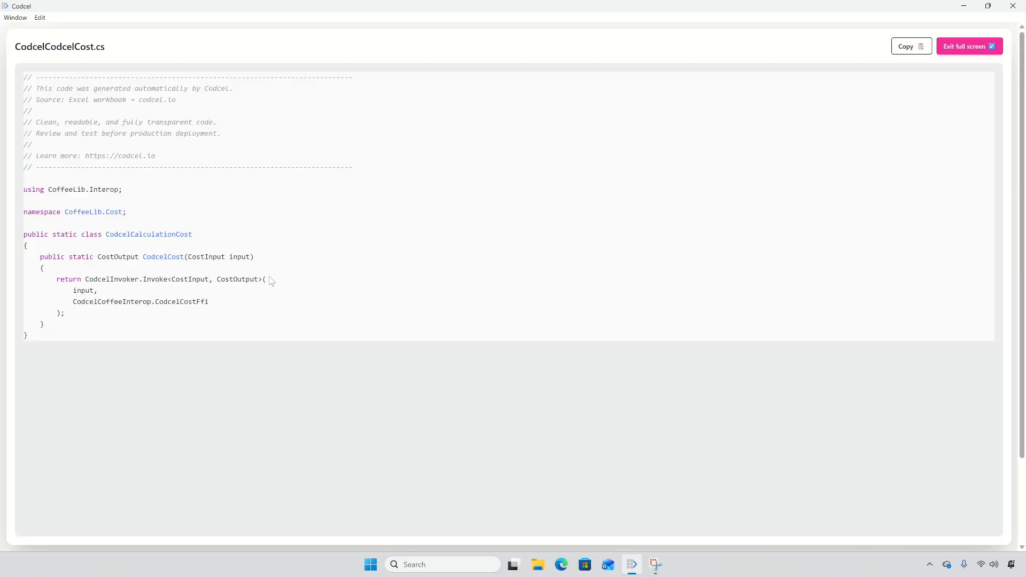
drag(143, 257, 274, 260)
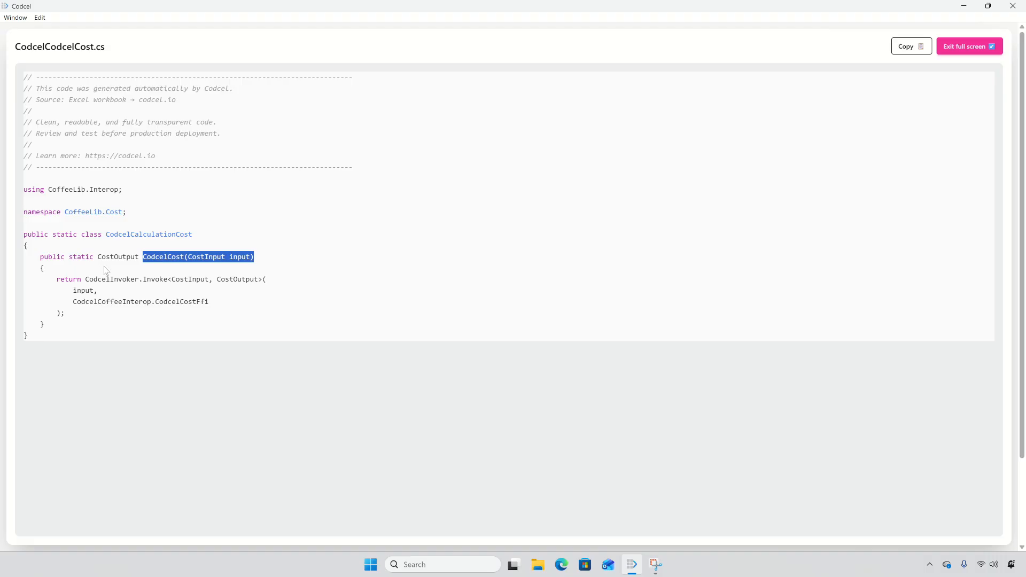
click(96, 253)
drag(96, 253, 139, 258)
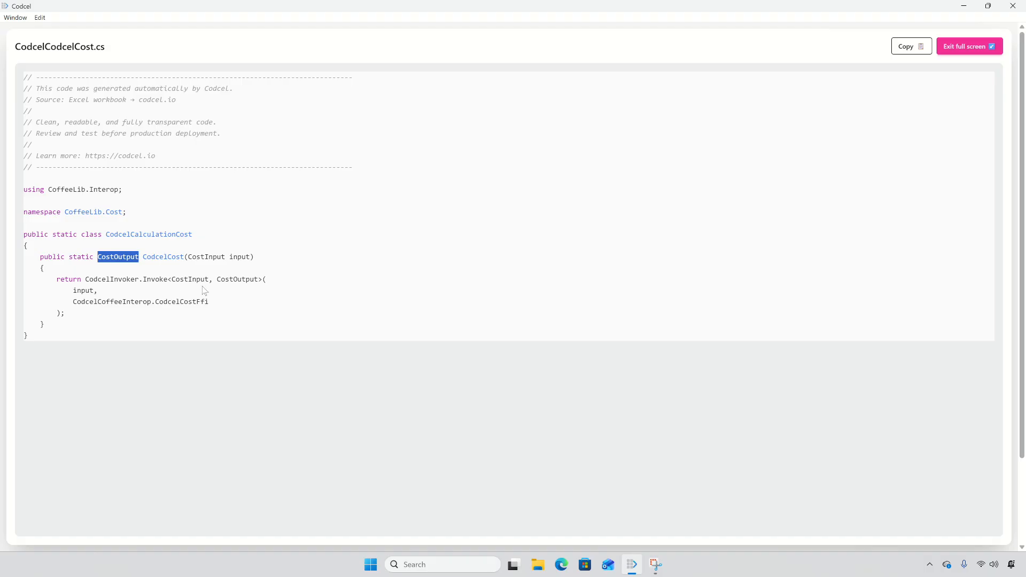
click(260, 293)
click(962, 50)
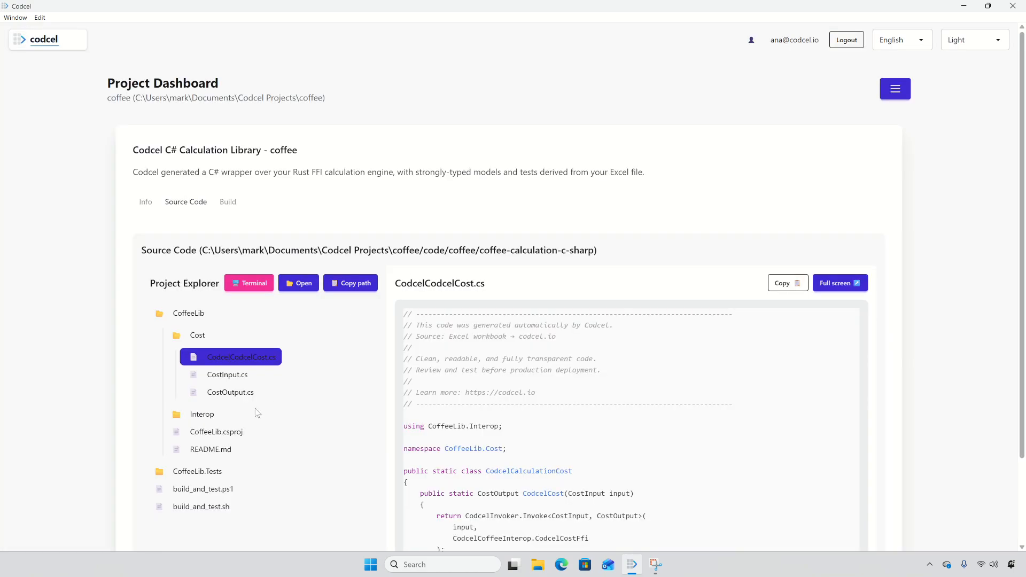
Open CostTest.cs from CoffeeLib.Tests and show it full screen
click(197, 472)
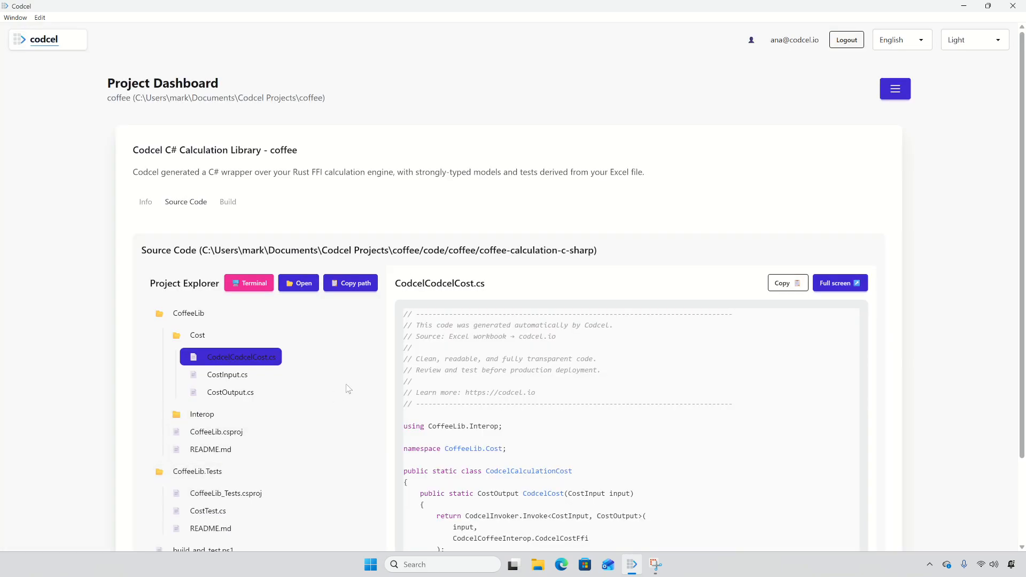
scroll(348, 391, down, 2)
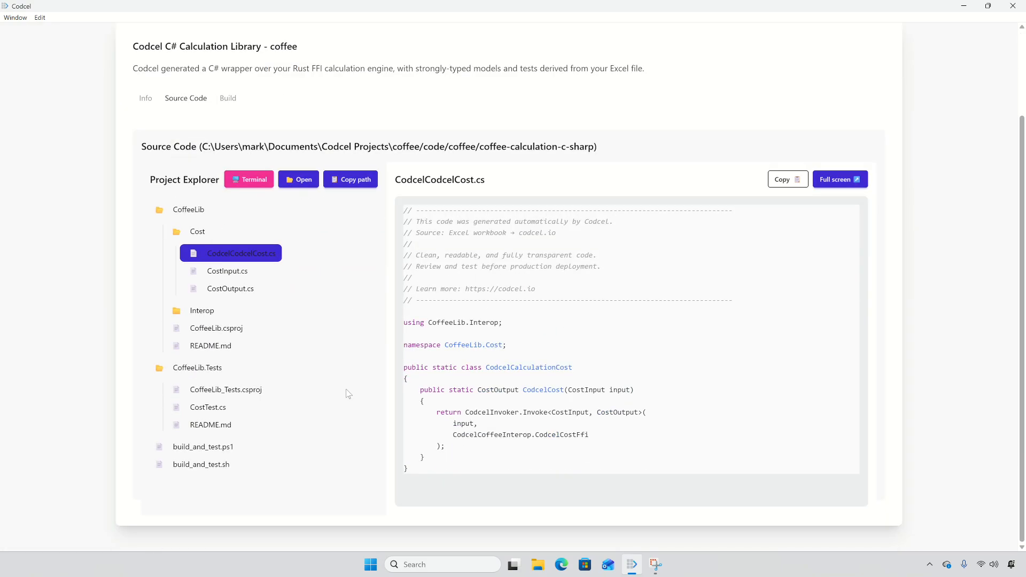
click(223, 409)
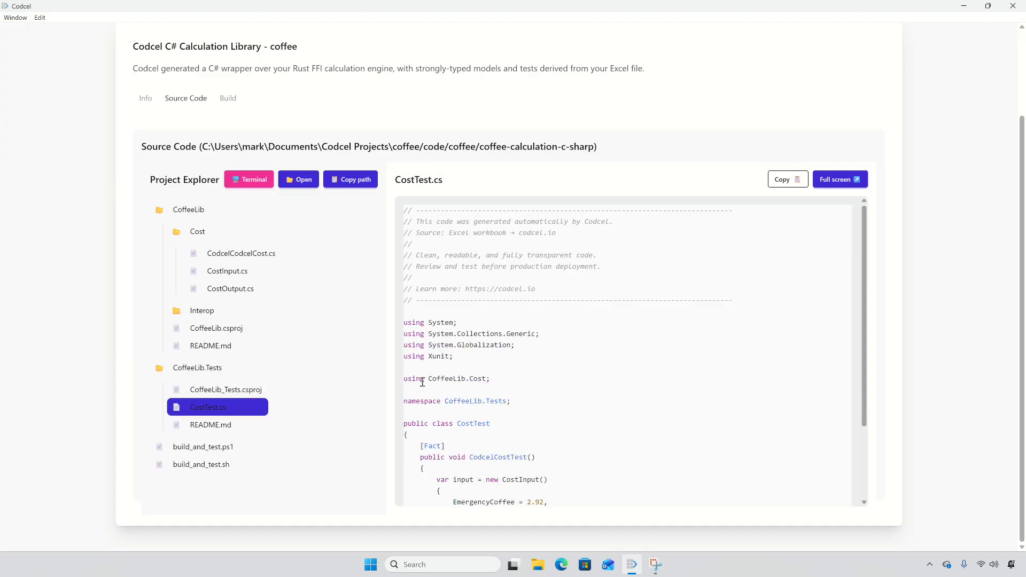
click(839, 180)
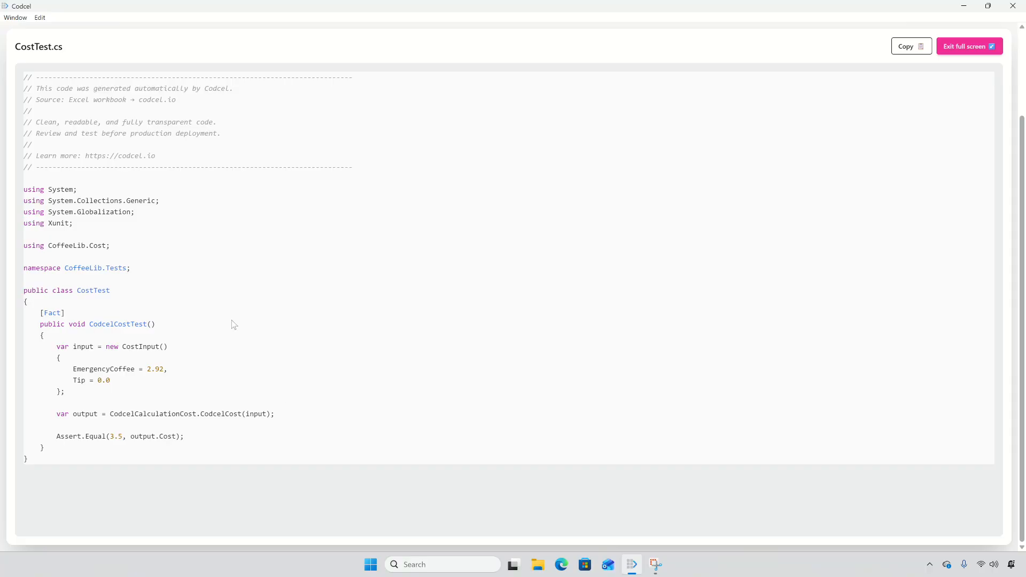
Highlight the test's CostInput values, the CodcelCost call and the expected 3.5 assertion
drag(55, 347, 140, 394)
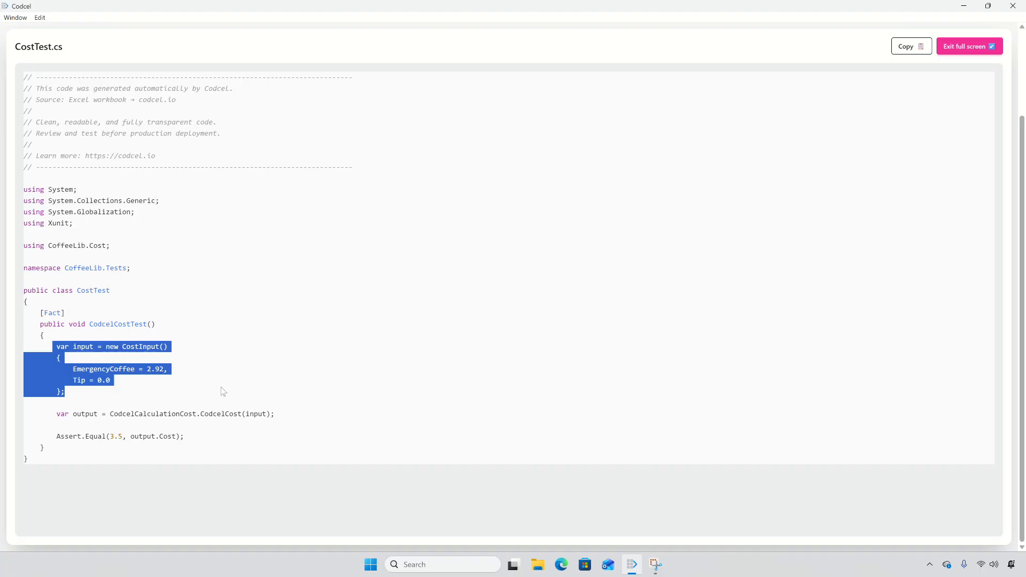
drag(110, 413, 286, 415)
drag(108, 437, 124, 437)
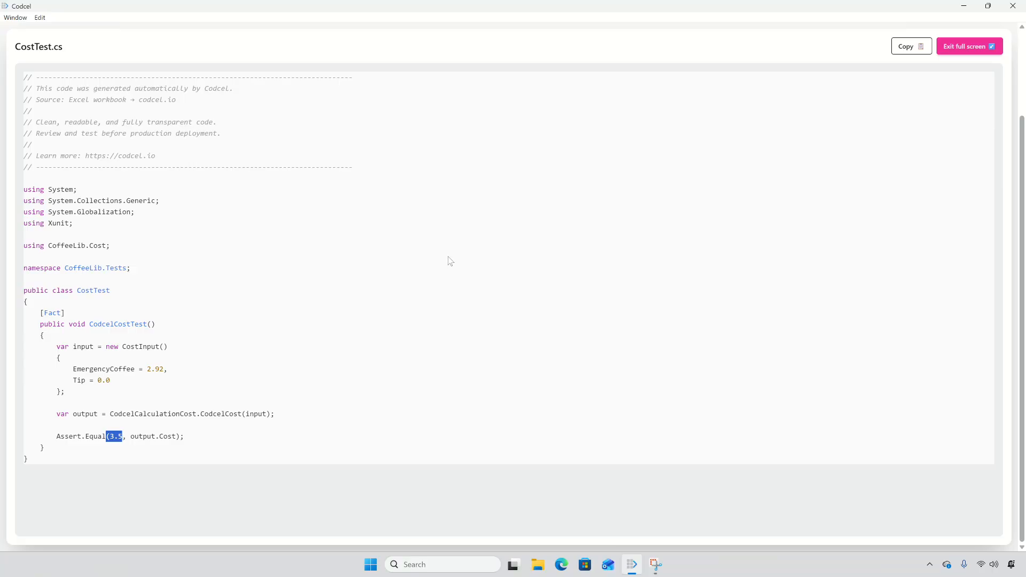
click(613, 265)
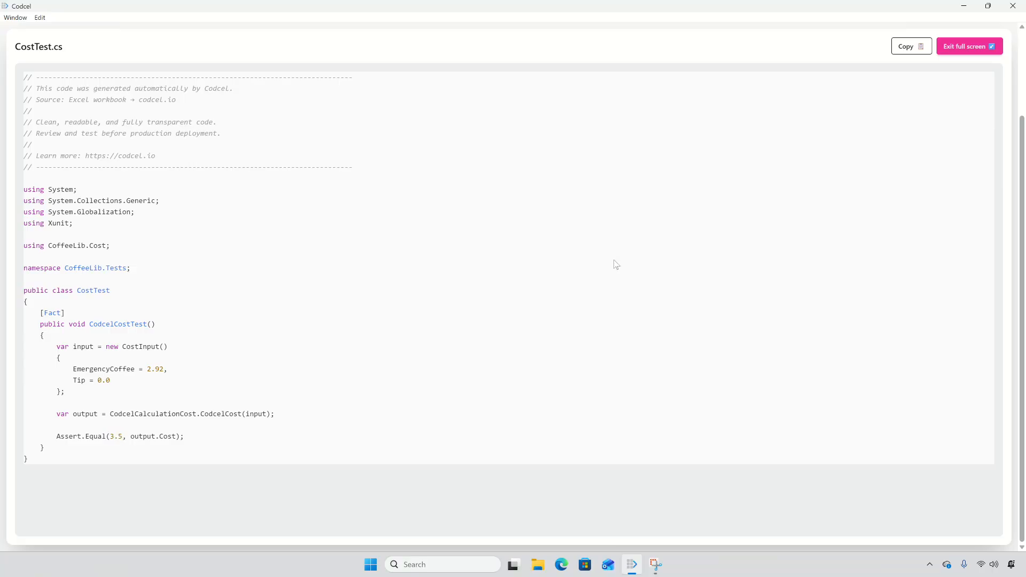